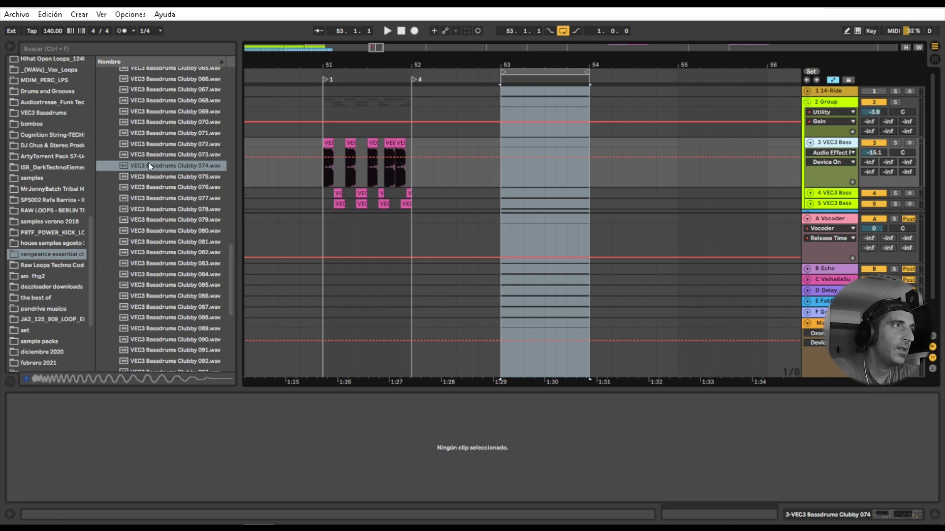
Place the sample VEC3 Bassdrums Clubby 074.wav on track 3 at the start of bar 53.
click(179, 163)
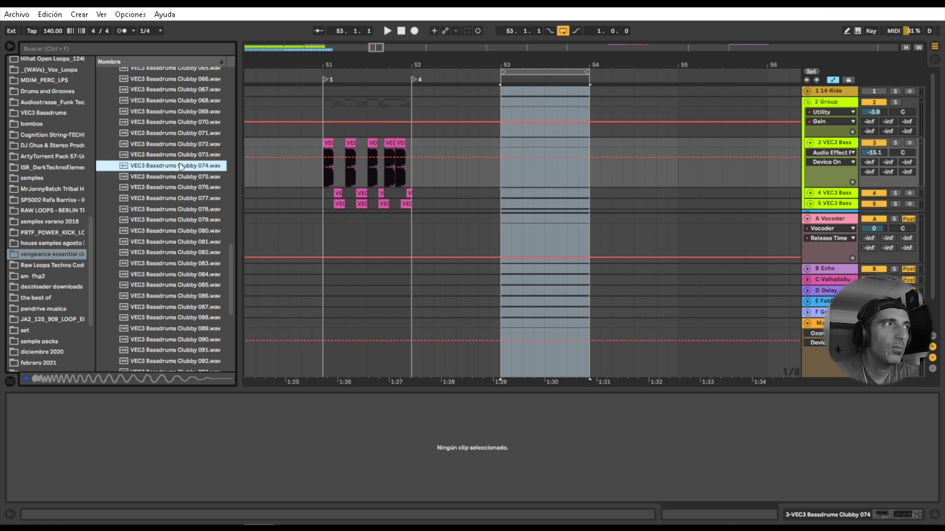
drag(179, 163, 503, 166)
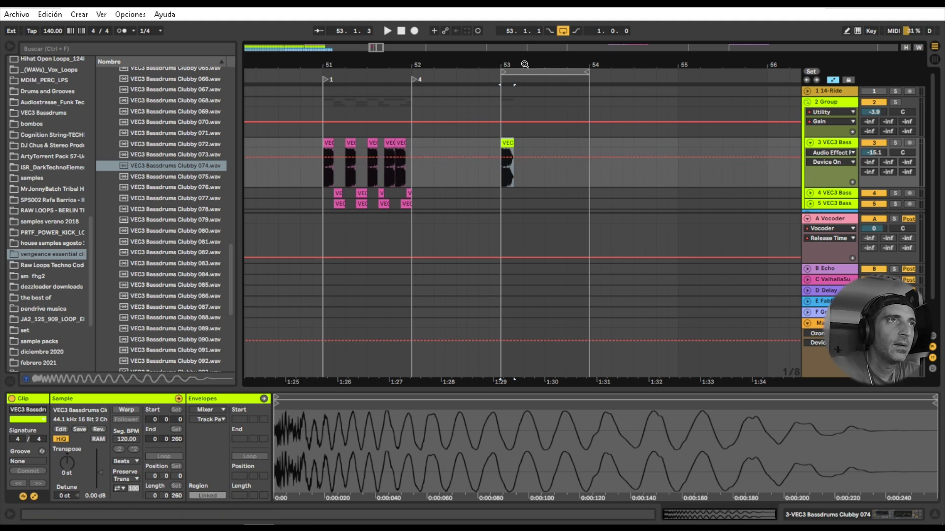
drag(504, 61, 502, 73)
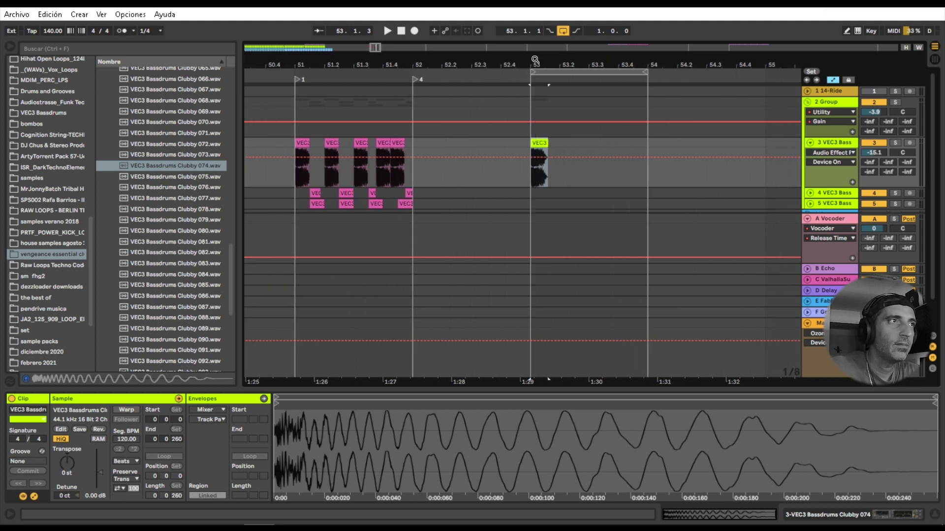
Copy the track 3 kick clip to 53.2, 53.3, 53.3.4 and 53.4.2, matching the five-kick pattern in bar 51.
drag(539, 140, 707, 146)
key(plus)
click(645, 142)
click(689, 142)
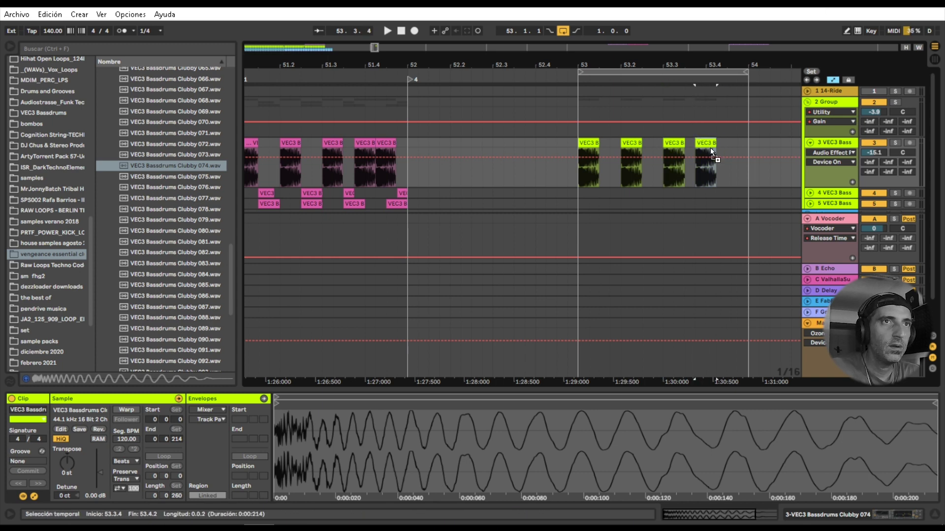
key(ctrl+d)
key(minus)
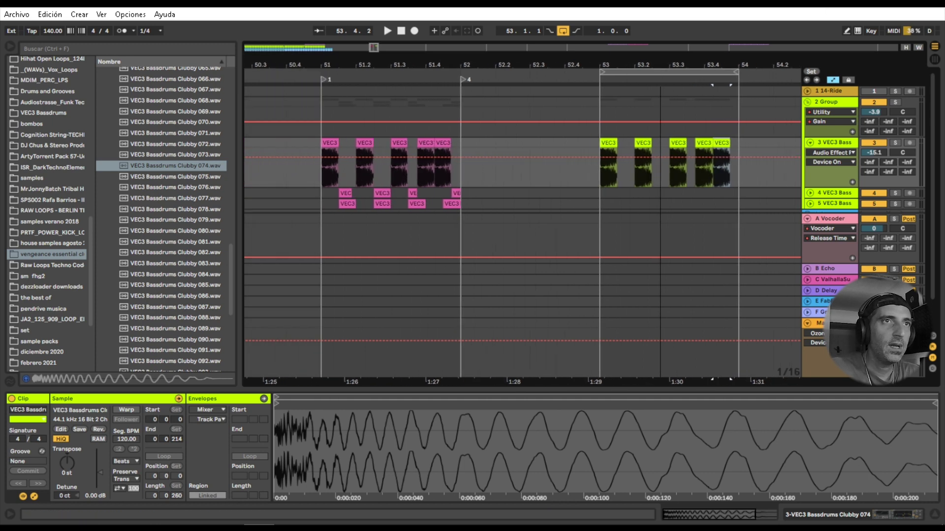
Select the bar 53 loop range and listen to the five kicks with track 3 soloed.
key(space)
click(701, 73)
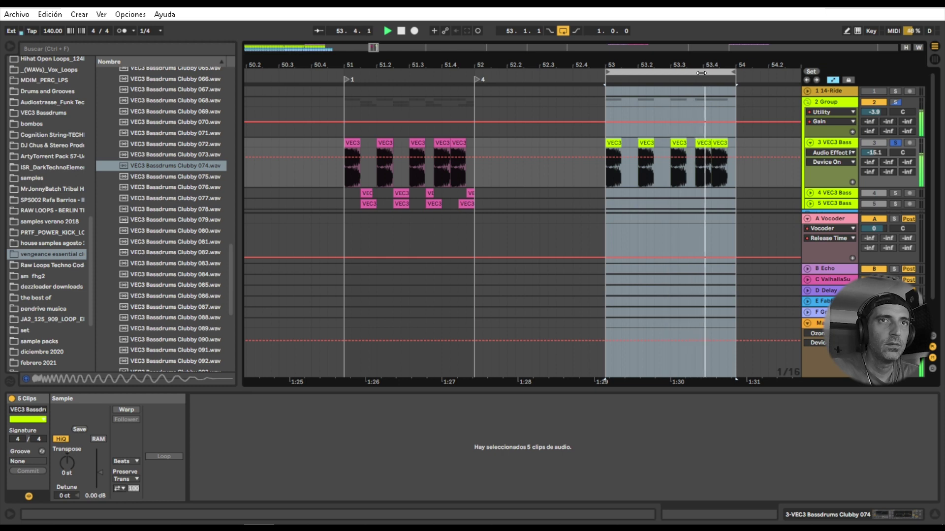
key(space)
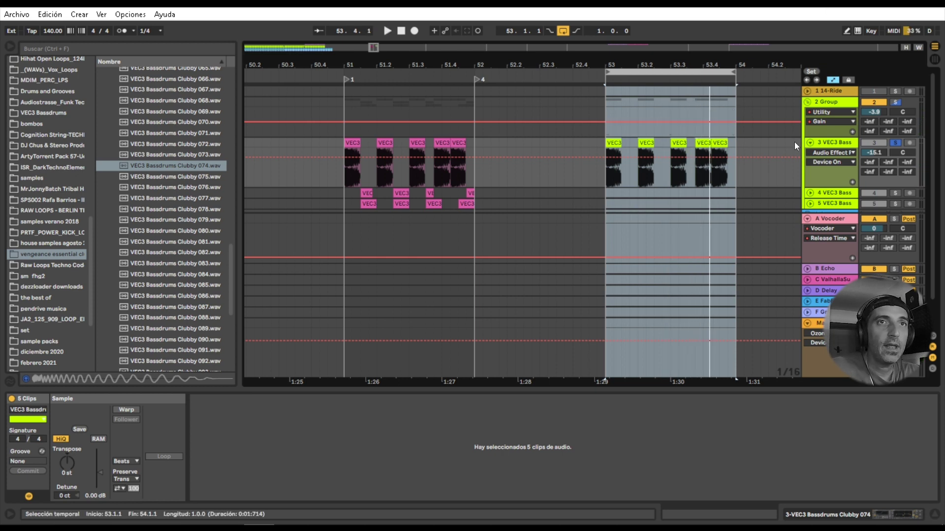
Bypass the audio effect rack on track 3, listen to the dry kick loop, and switch the rack back on.
click(835, 146)
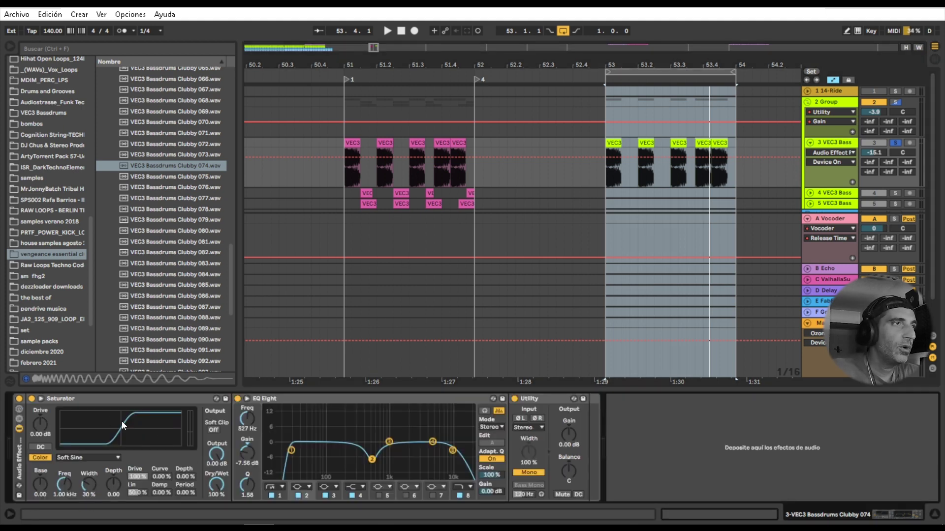
click(18, 399)
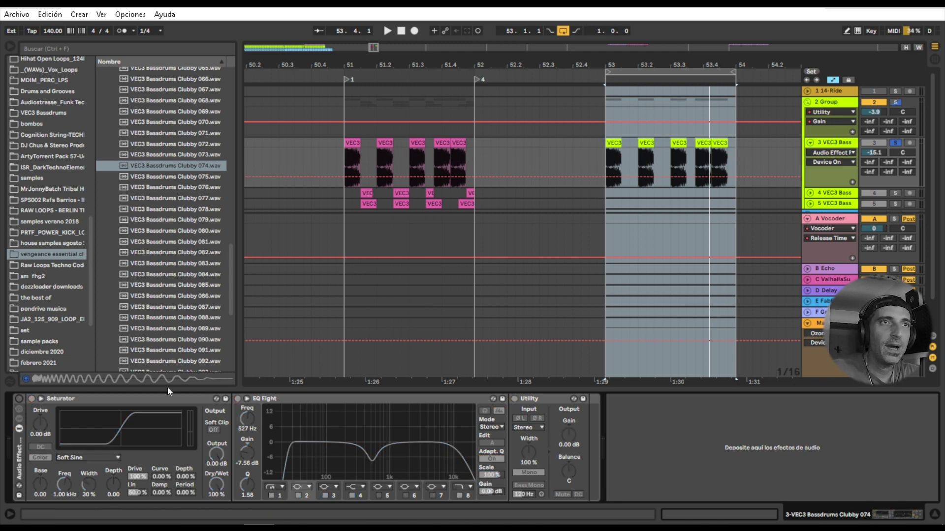
key(space)
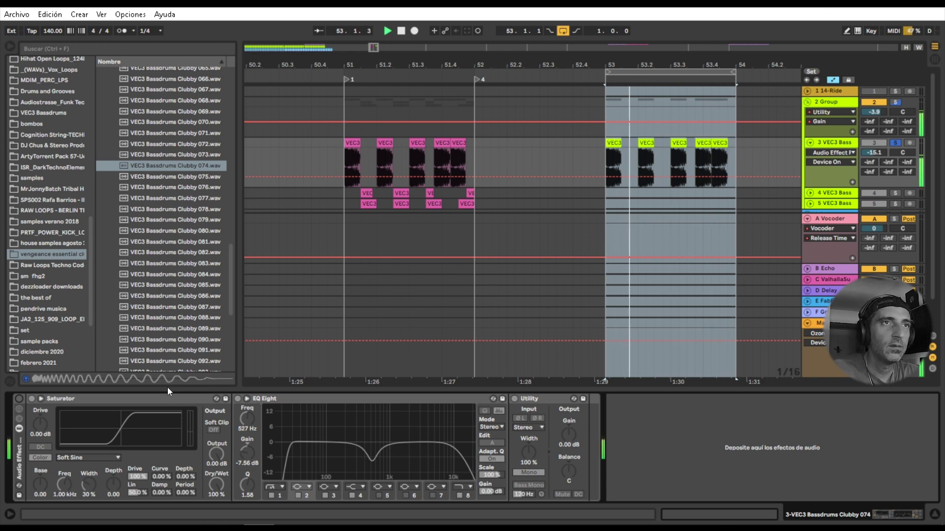
key(space)
click(102, 400)
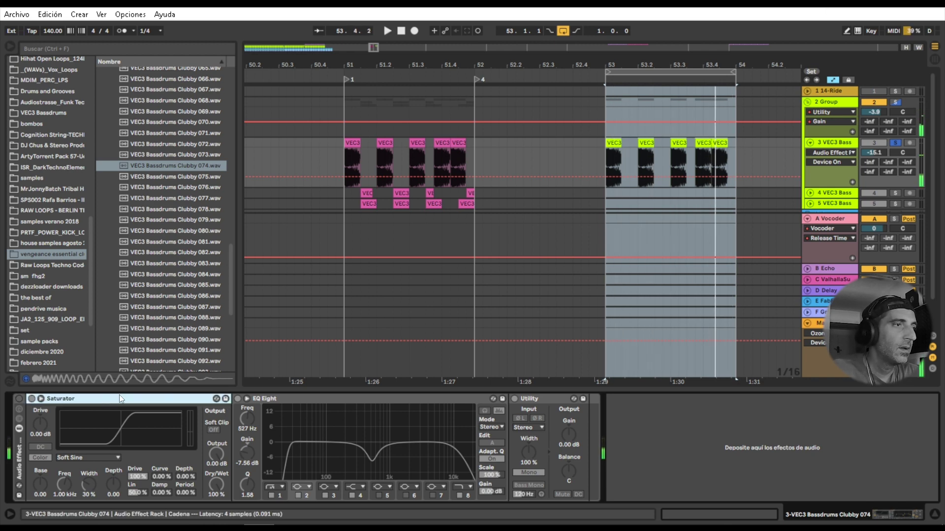
click(20, 400)
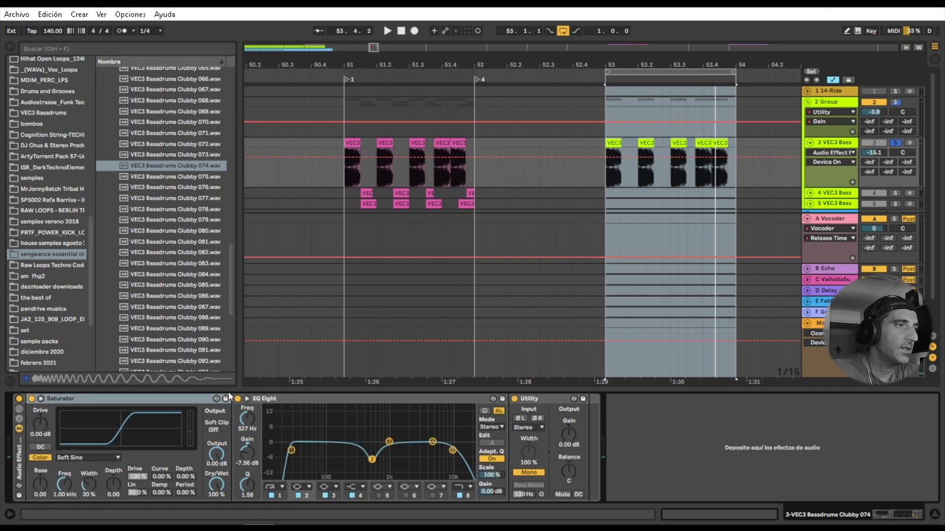
With EQ Eight and Utility turned off, listen to the loop through the Saturator alone and review its curve types, keeping Soft Sine.
click(237, 399)
click(514, 399)
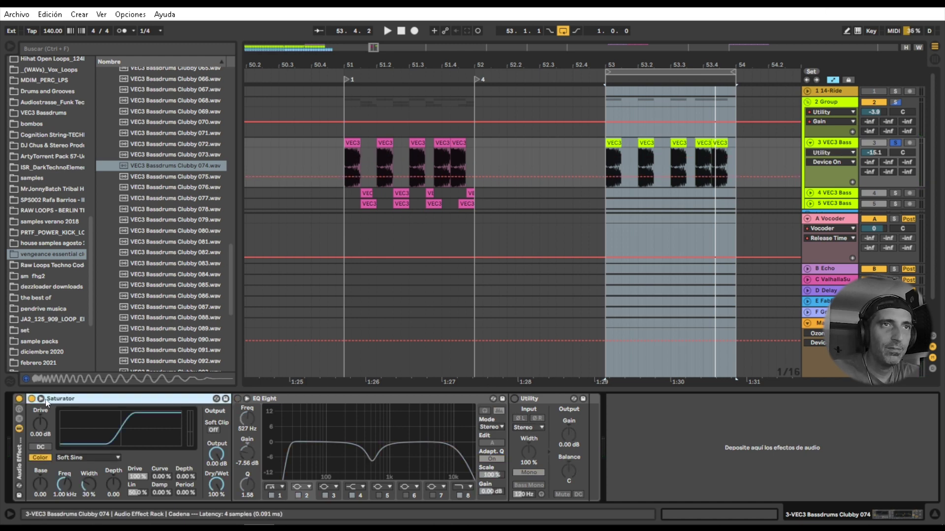
key(space)
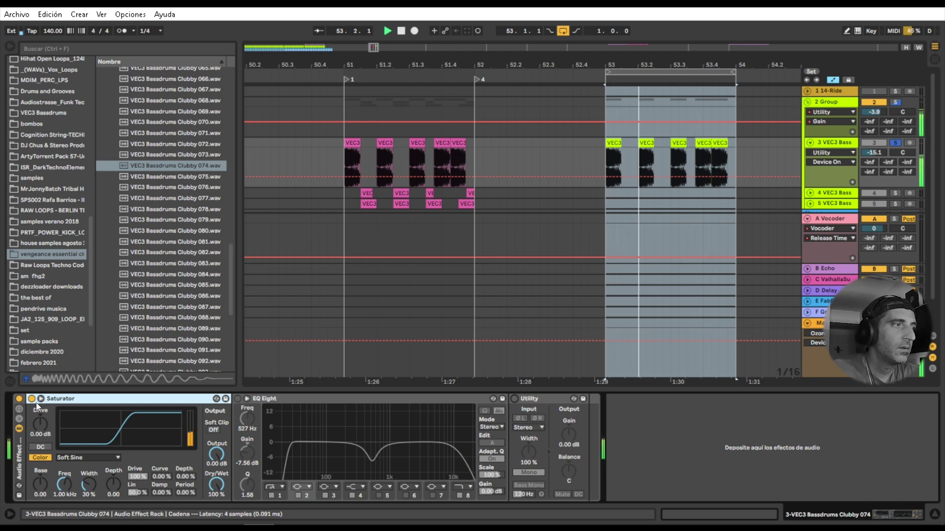
key(space)
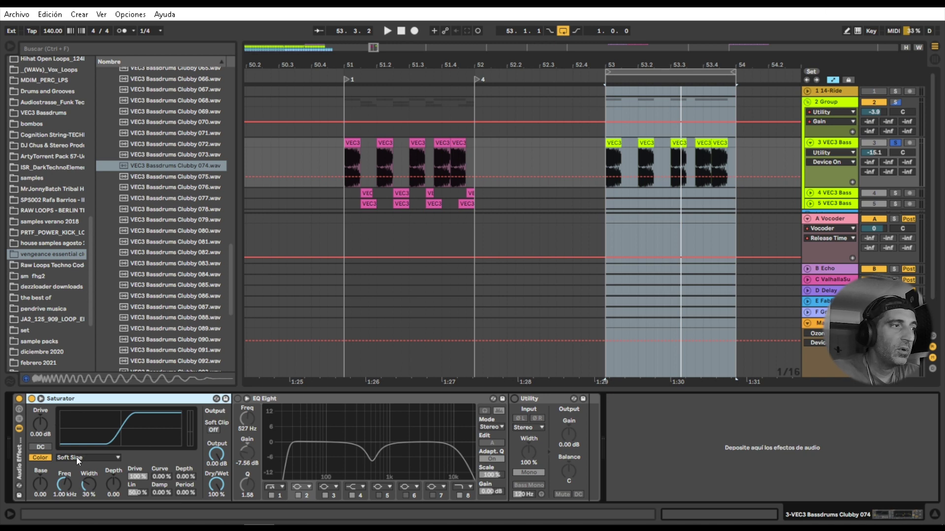
click(90, 456)
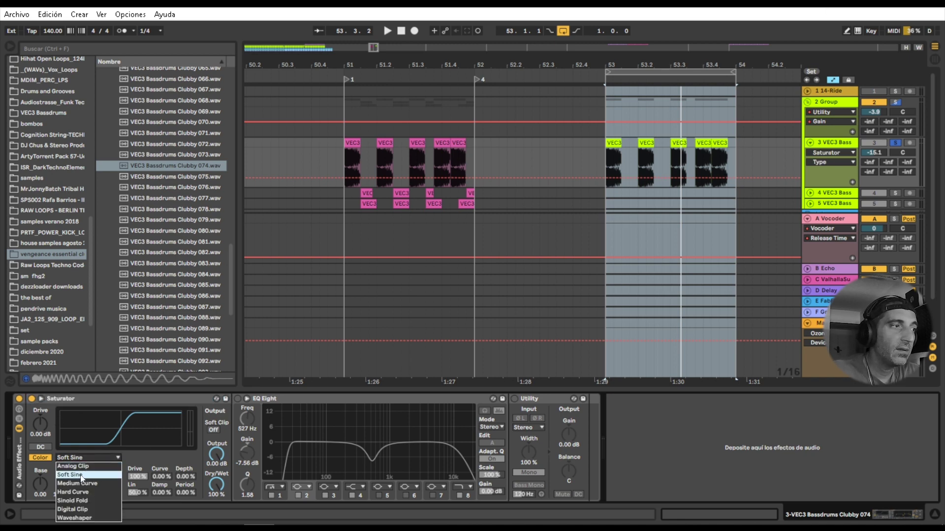
click(141, 459)
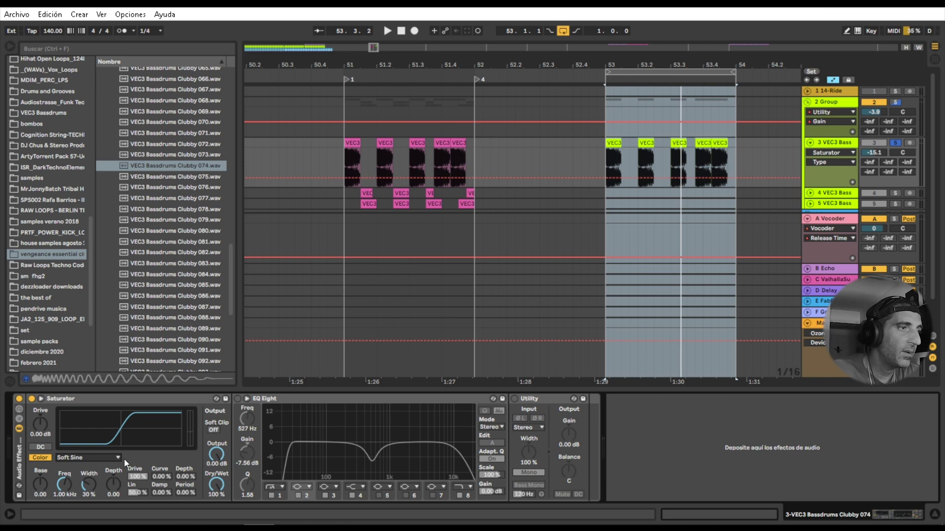
Turn EQ Eight back on, listen to the kick loop through it, and re-enable Utility.
click(237, 398)
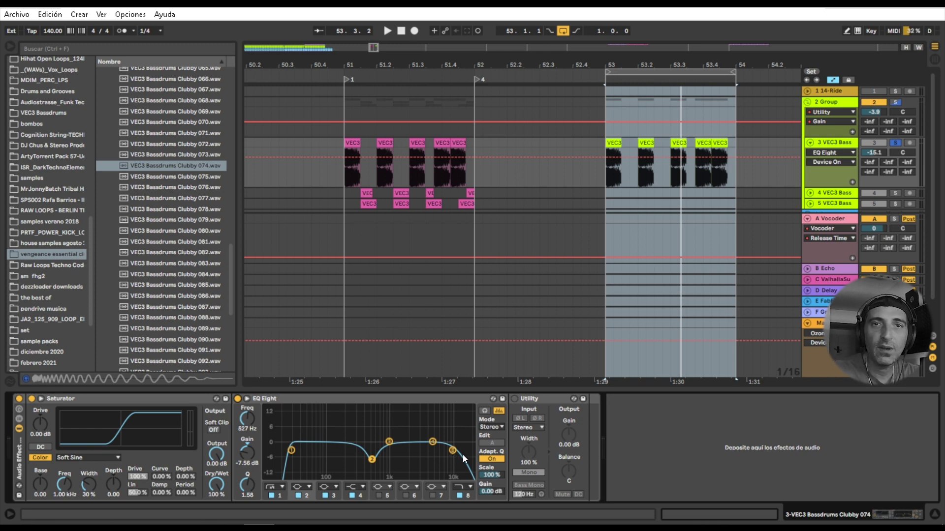
key(space)
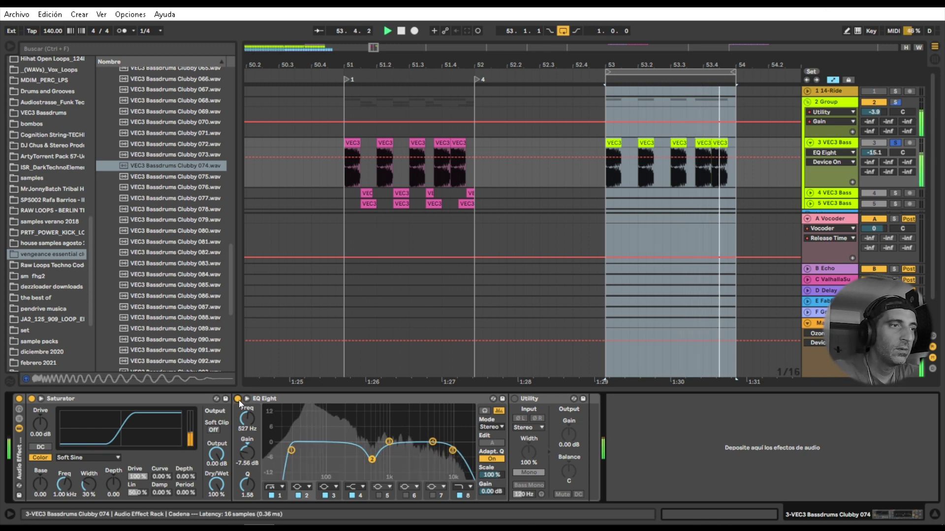
key(space)
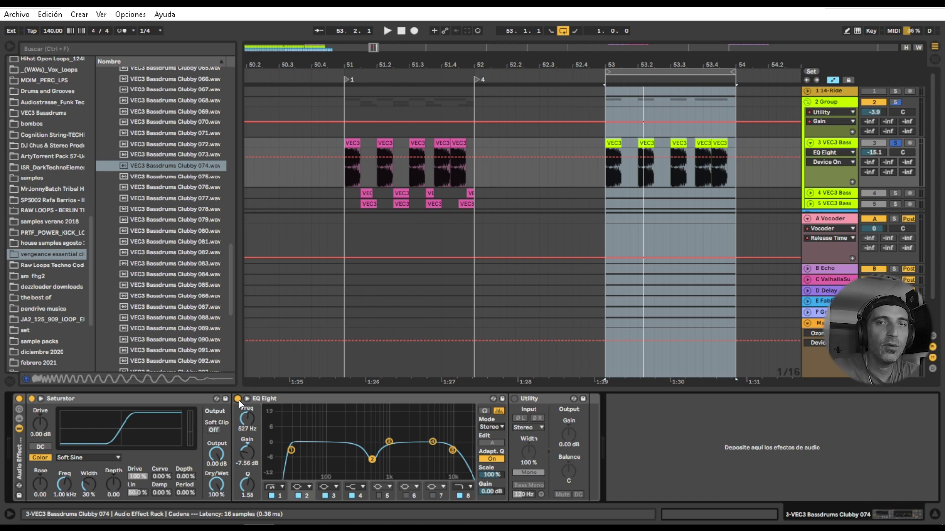
click(515, 398)
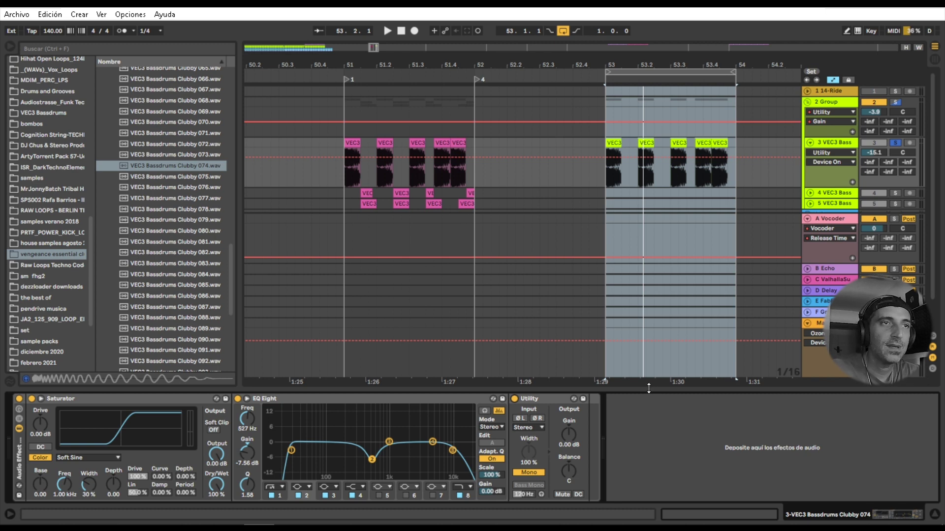
drag(650, 385, 643, 479)
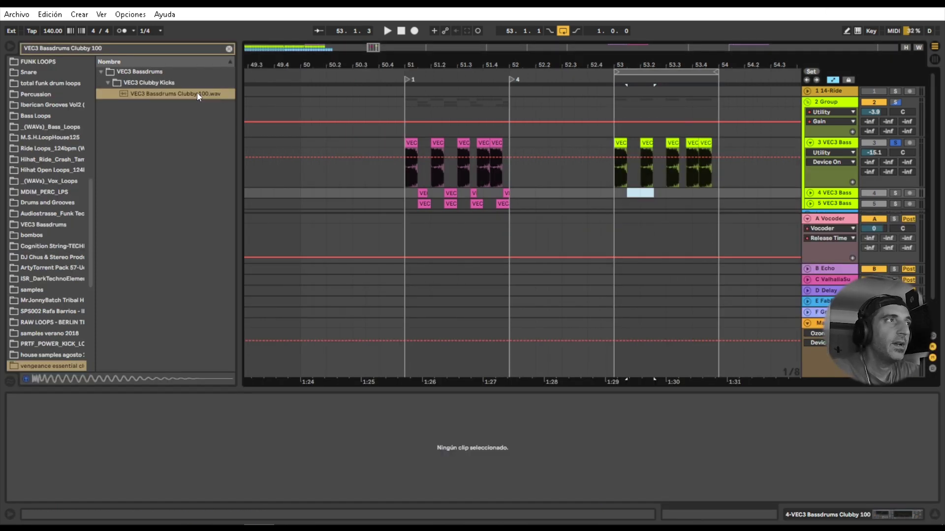
Place VEC3 Bassdrums Clubby 100.wav on track 4 at 53.1.3, unfold the track, and trim the clip to end at 53.2.1.
click(197, 94)
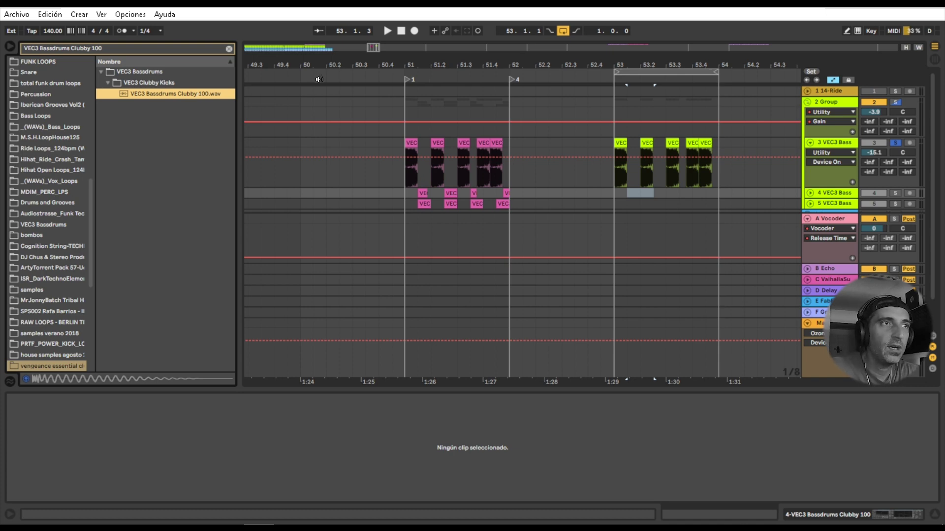
drag(194, 92, 630, 193)
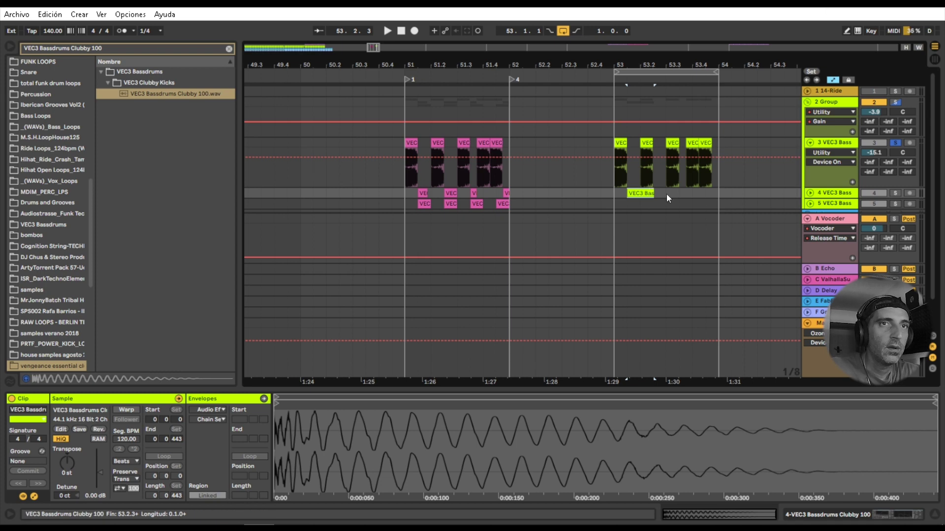
click(809, 193)
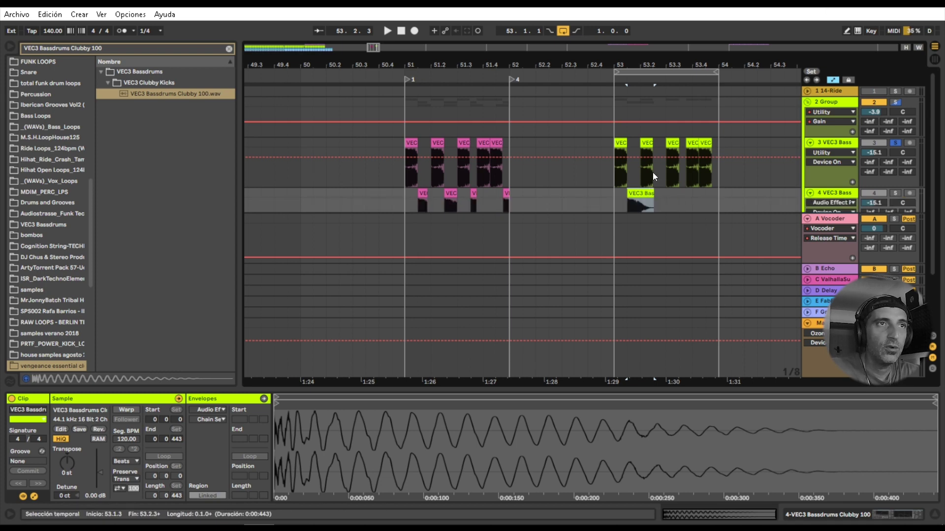
drag(645, 205, 634, 190)
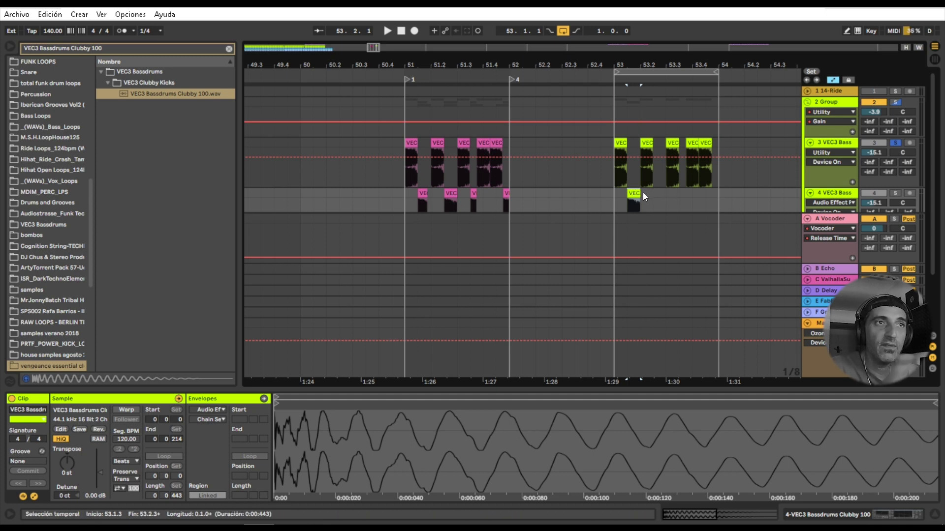
Shorten the track 4 clip at 53.1.3 to 161 ms, using the first track 4 clip in bar 51 as reference.
drag(621, 60, 674, 96)
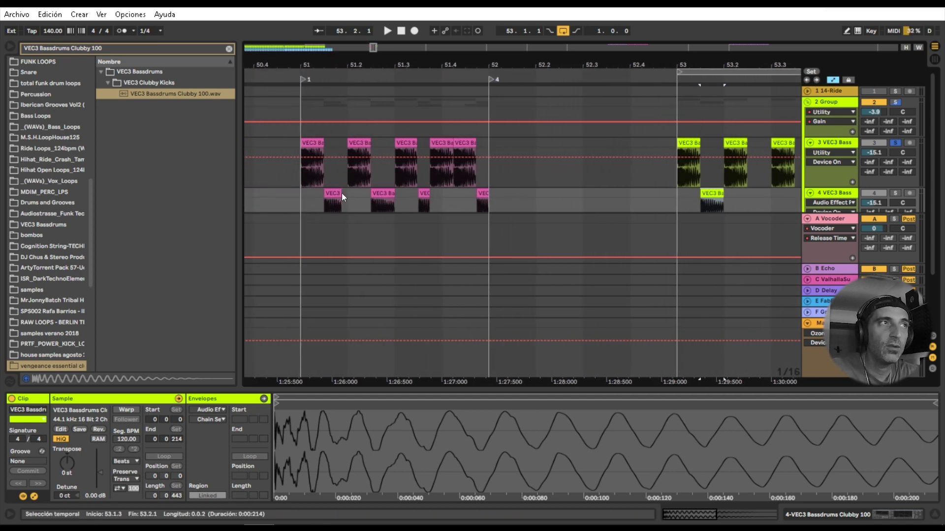
drag(330, 63, 379, 188)
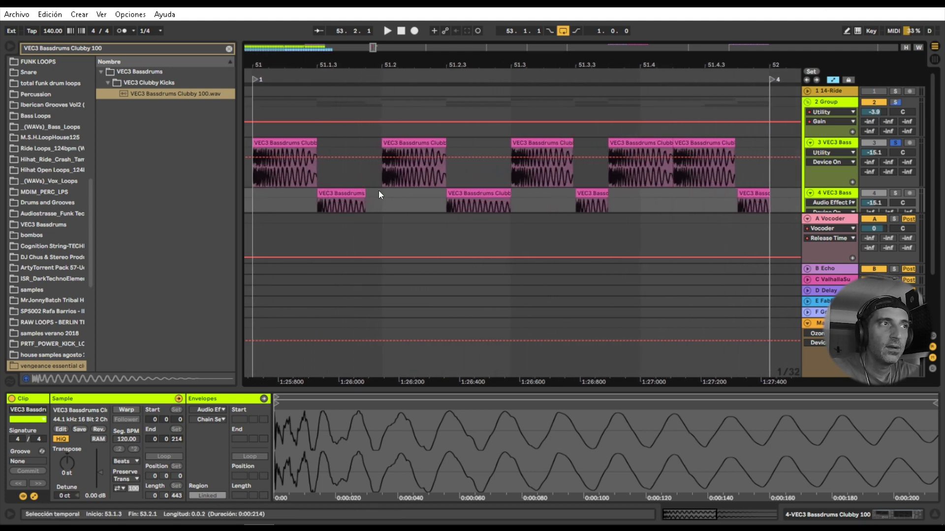
drag(406, 64, 370, 52)
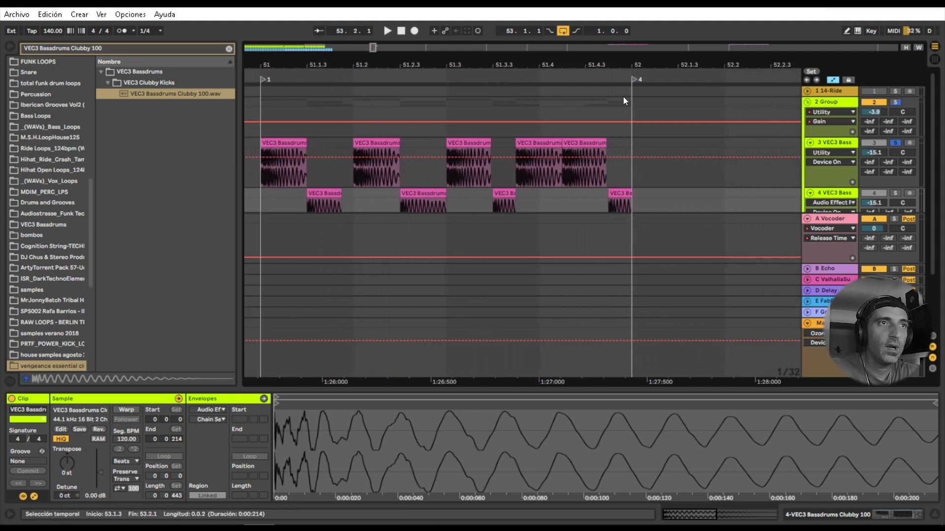
drag(623, 96, 617, 71)
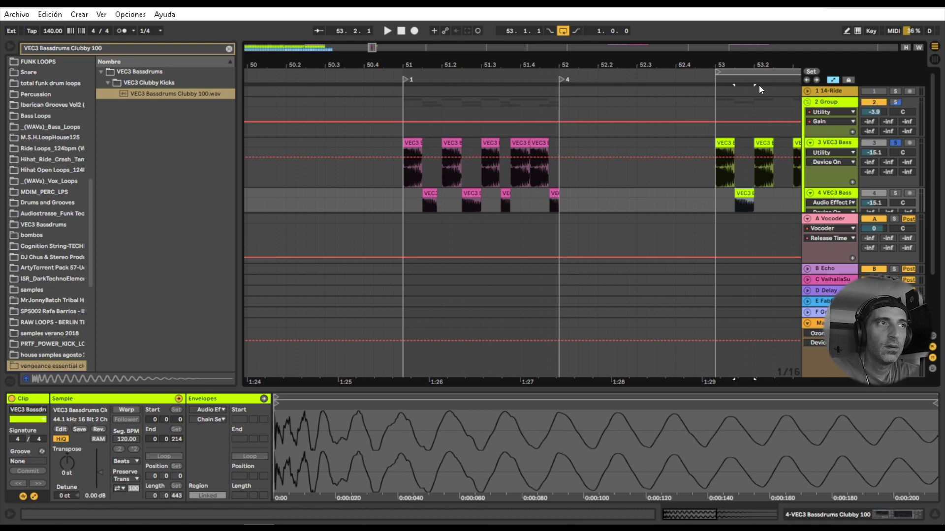
drag(760, 69, 759, 89)
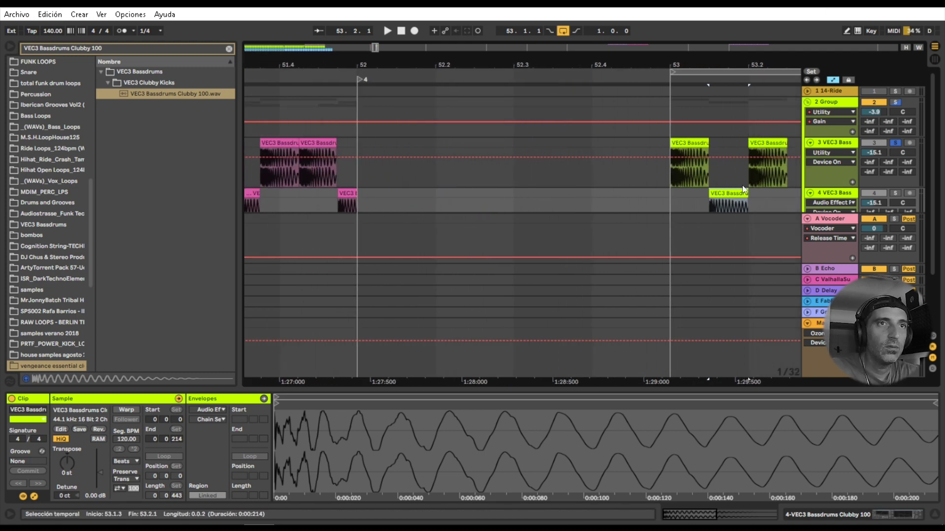
drag(748, 197, 738, 197)
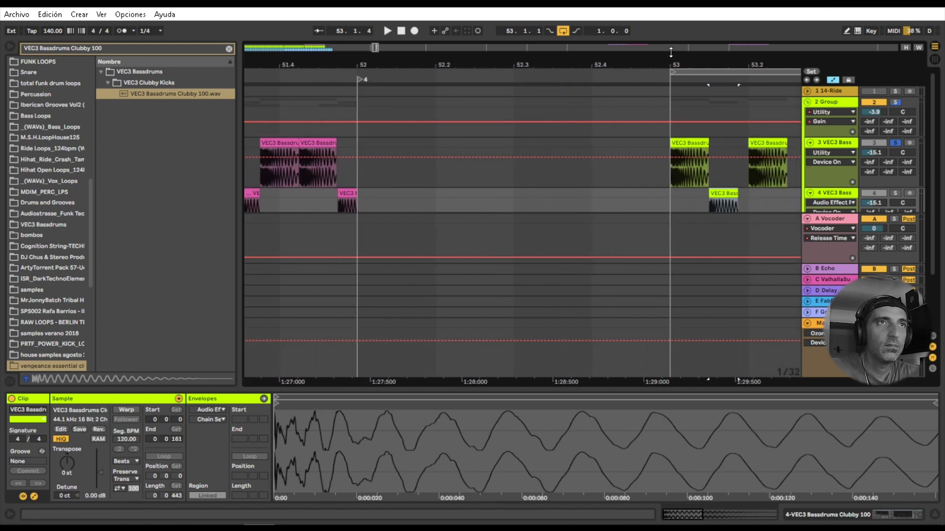
Copy the track 4 kick to 53.2.3, 53.3.3 and 53.4.4 with the clip lengths used in bar 51, and solo track 4.
drag(713, 74, 639, 67)
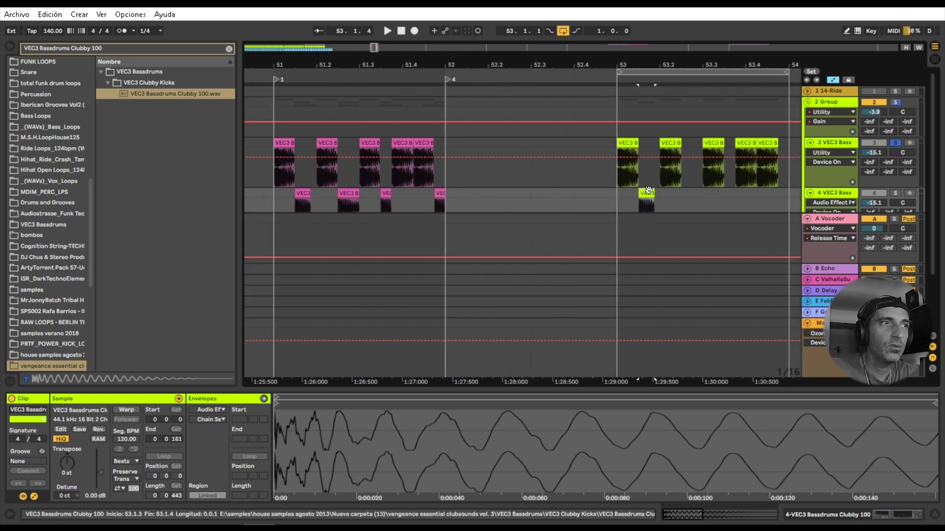
drag(648, 191, 781, 199)
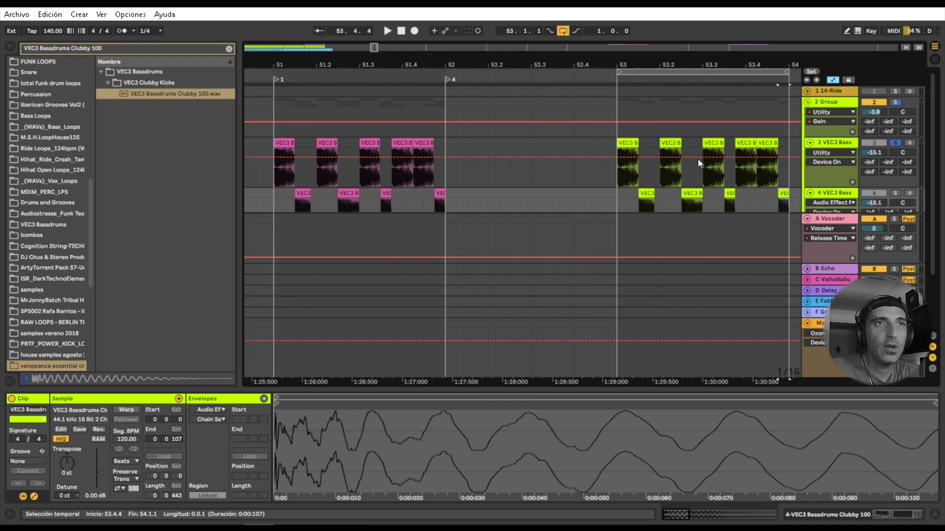
click(894, 191)
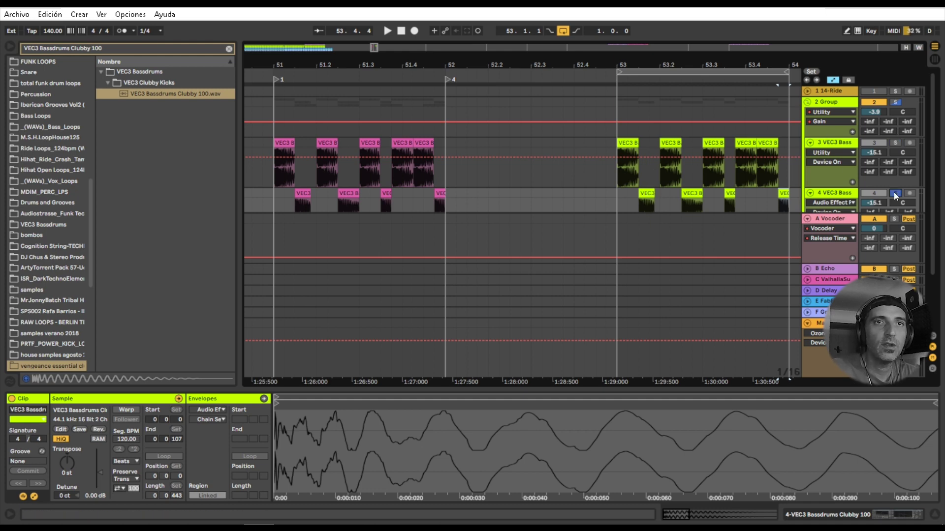
Show track 4's effect devices and listen to its kicks in the bar 53 loop with the effect rack bypassed.
click(834, 190)
click(833, 190)
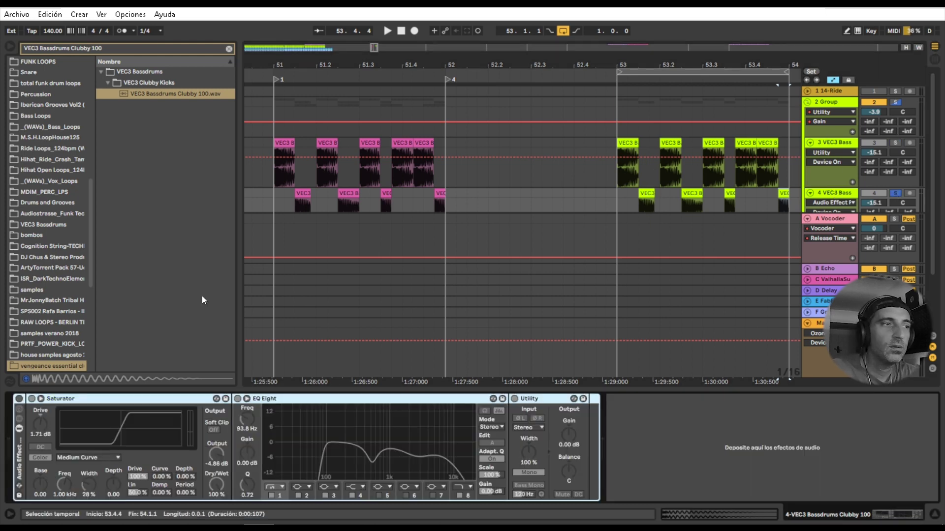
key(space)
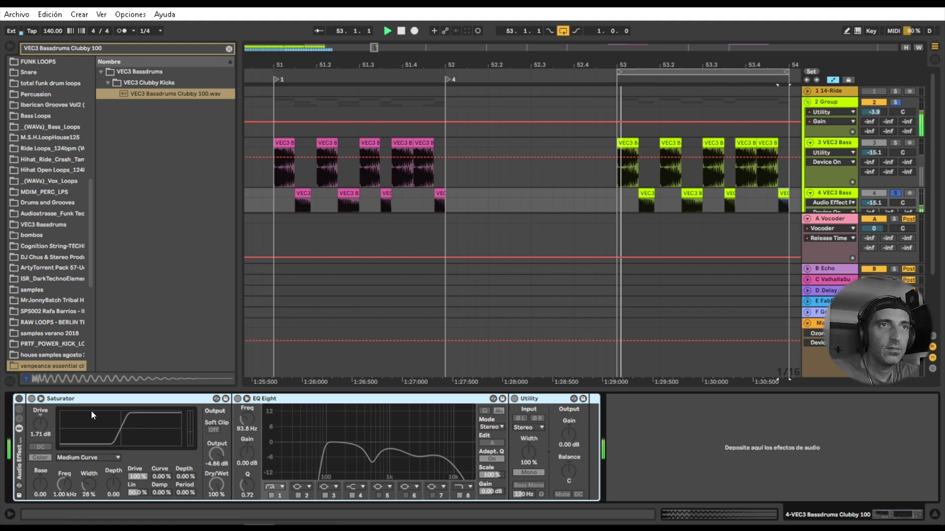
click(663, 71)
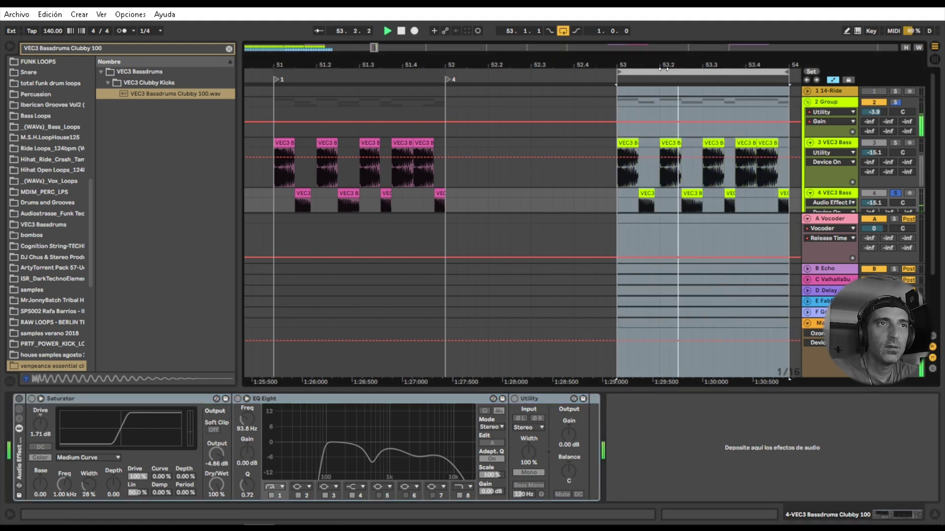
key(space)
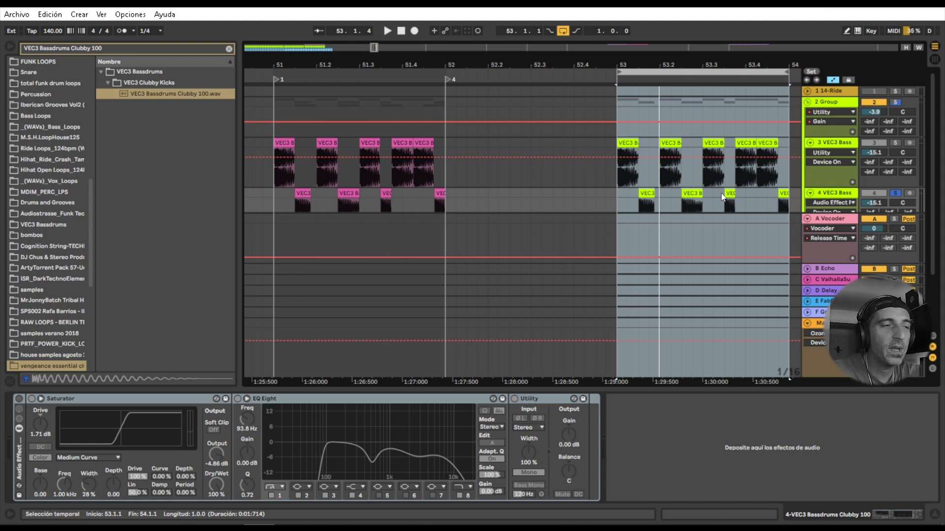
Enable track 4's effect rack, bypass EQ Eight and Utility, and compare the loop with Saturator off and on.
click(18, 396)
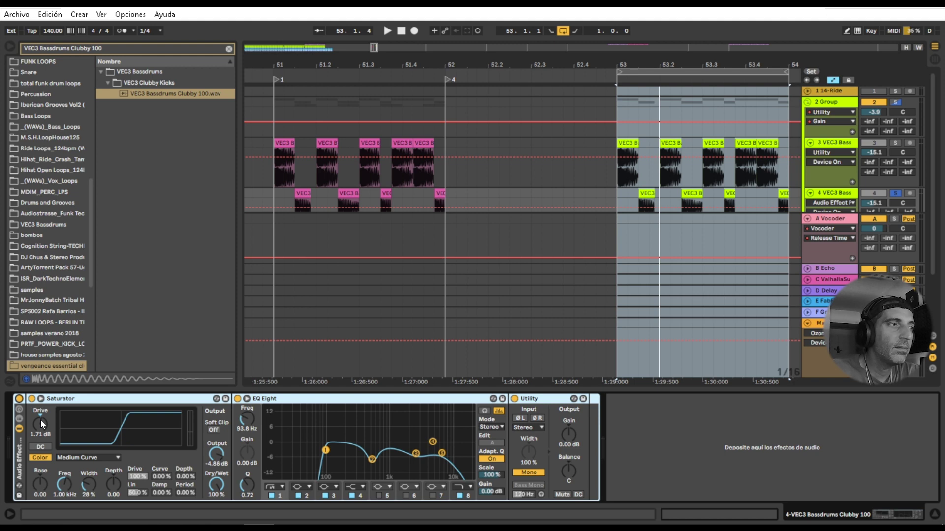
click(237, 398)
click(515, 400)
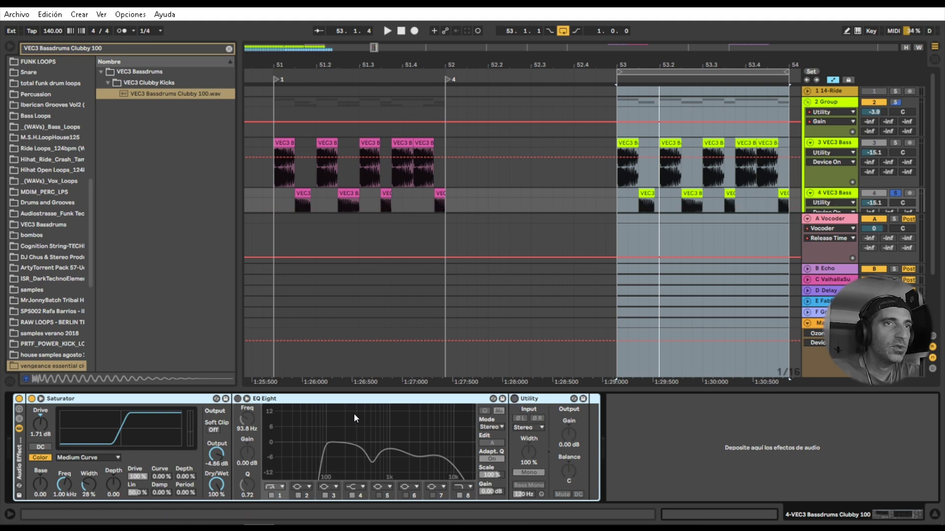
key(space)
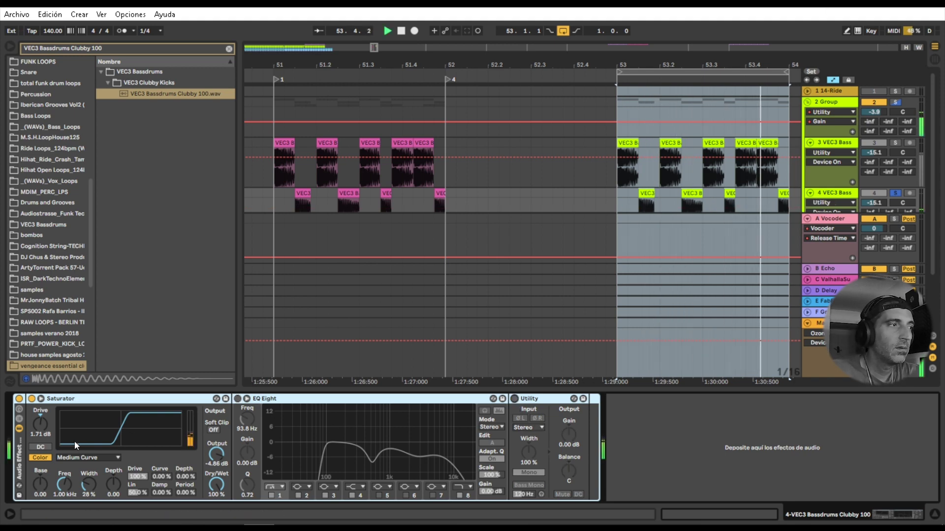
click(32, 399)
click(32, 399)
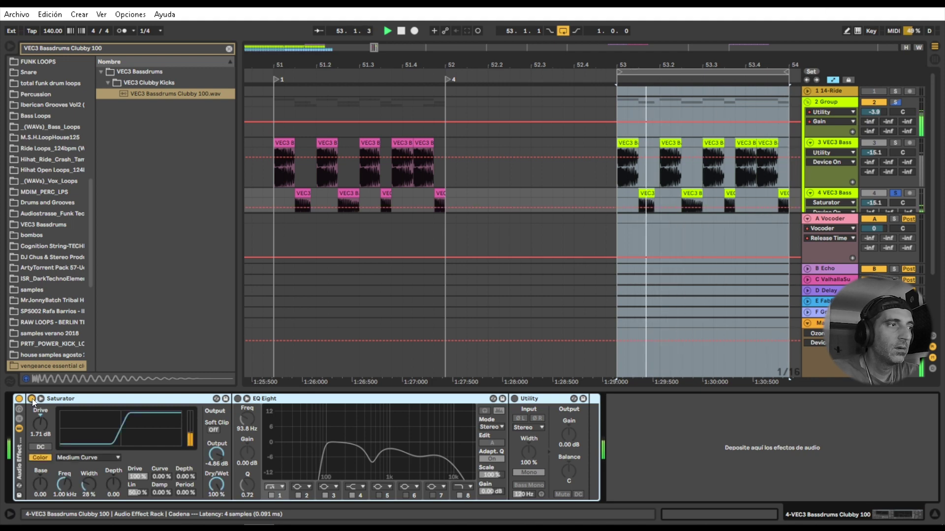
Turn EQ Eight and Utility back on for track 4 while listening, and solo track 3 alongside it.
click(238, 399)
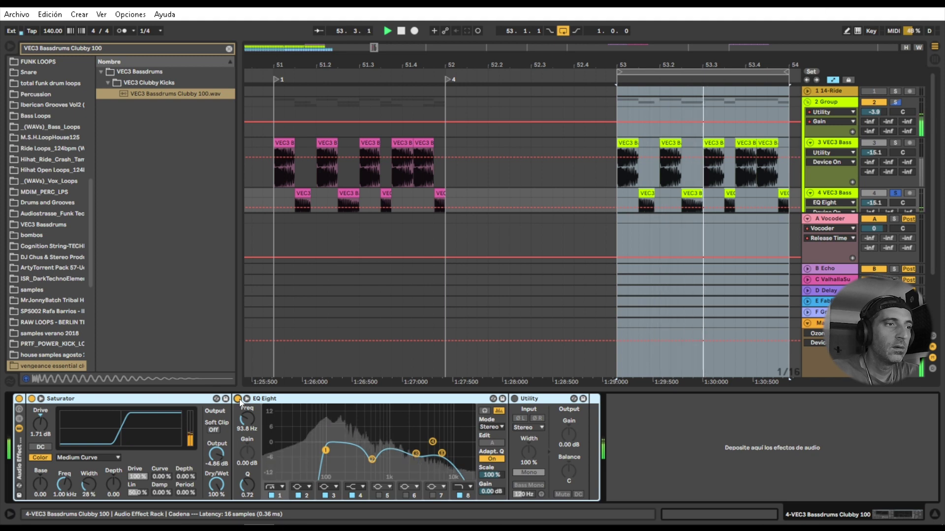
click(514, 398)
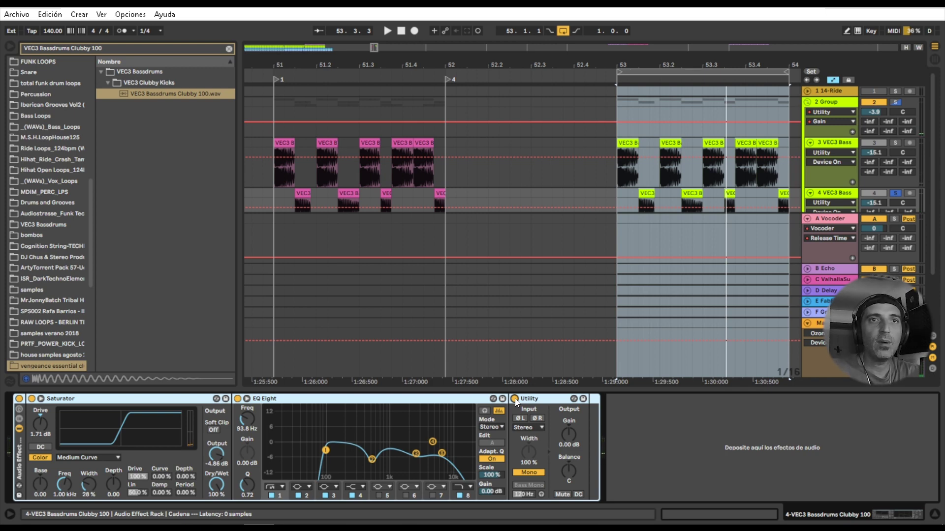
click(651, 169)
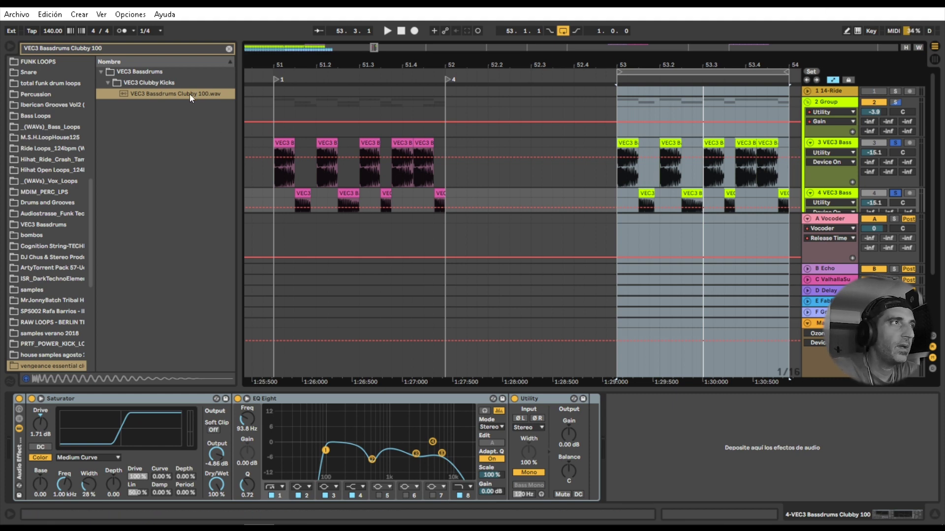
Clear the sample search and try VEC3 Bassdrums Clubby 096.wav on track 4 at 53.4.4, trimmed to end at 54.1.1.
click(230, 48)
click(181, 222)
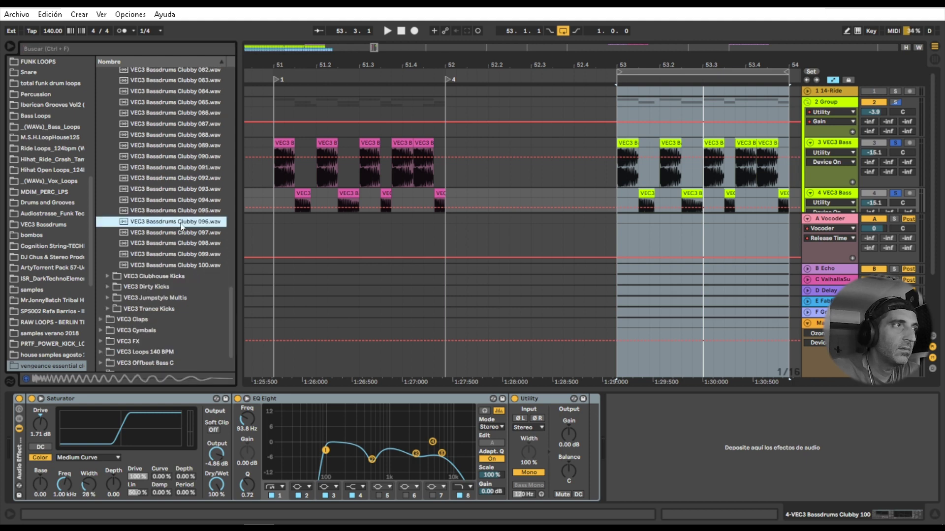
drag(181, 224, 779, 193)
scroll(628, 150, right, 5)
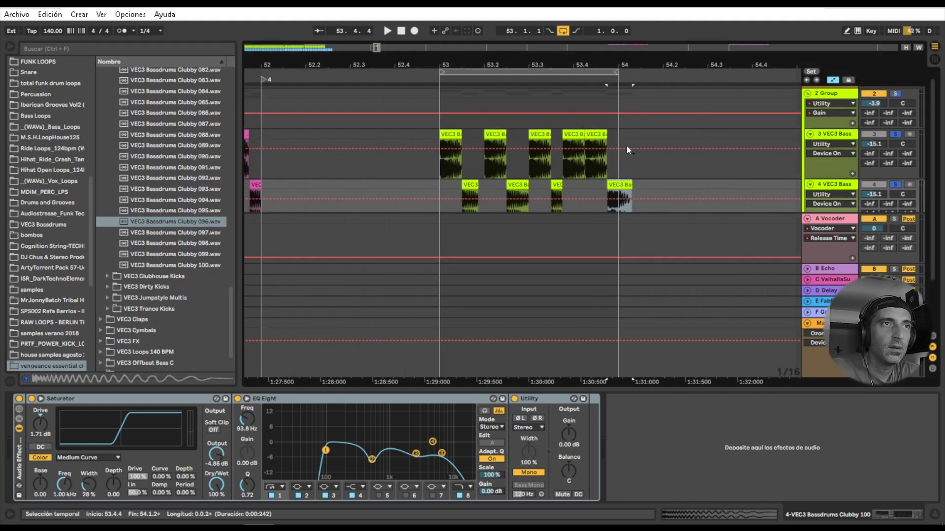
drag(631, 192, 618, 191)
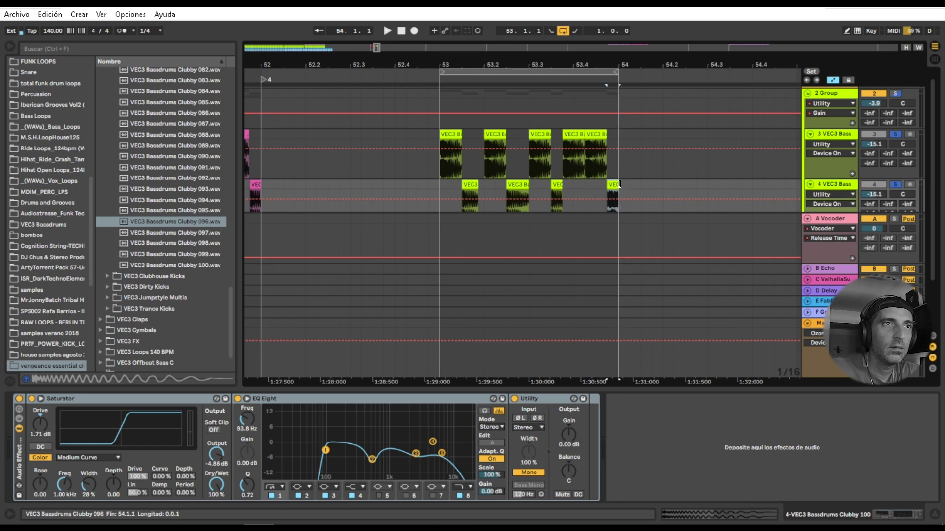
Listen to bar 53 with tracks 3 and 4 together and check the track 4 clips at 53.3.3 and 53.4.4.
click(536, 74)
key(space)
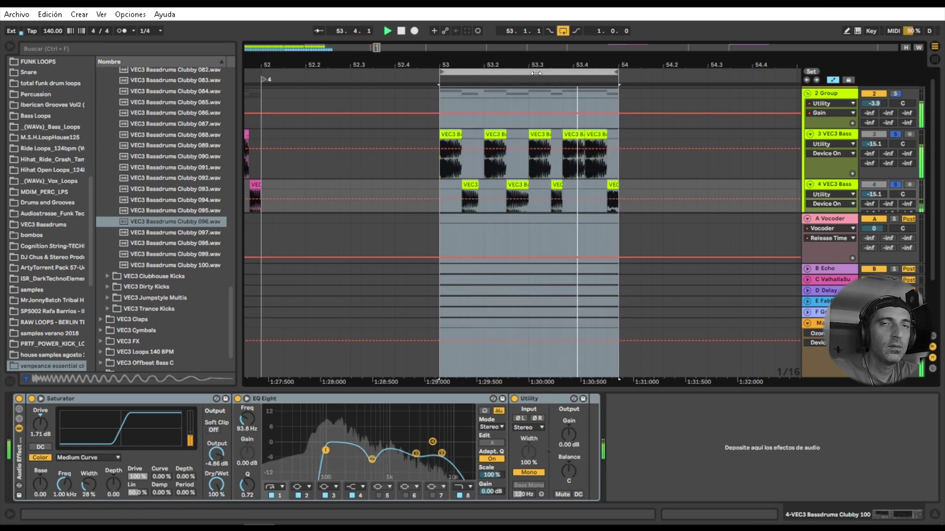
key(space)
click(549, 191)
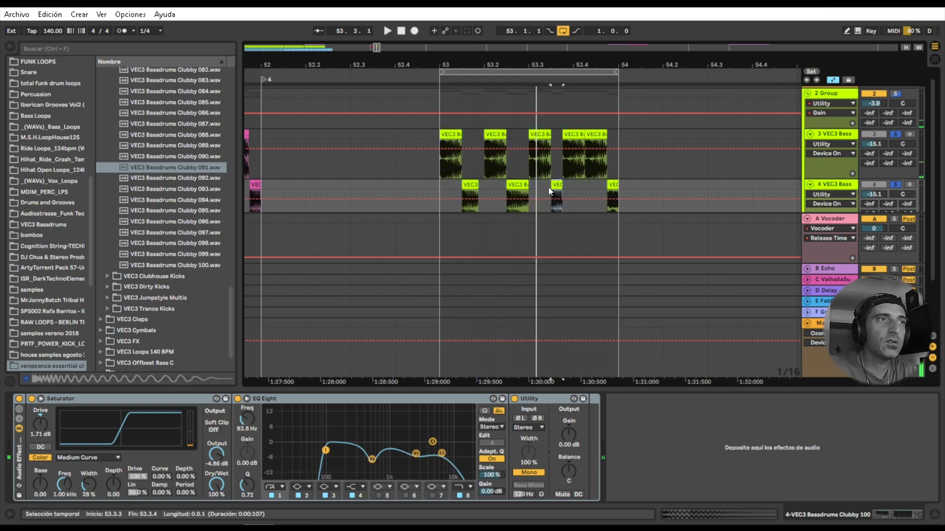
click(616, 189)
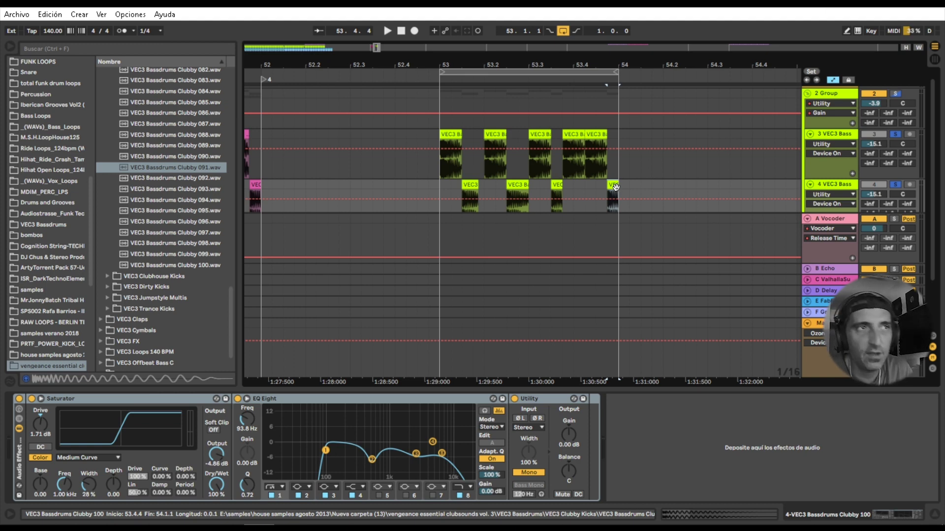
Copy the first track 3 kick of bar 53 to 53.1.1 on track 5.
scroll(586, 163, down, 2)
scroll(542, 143, down, 1)
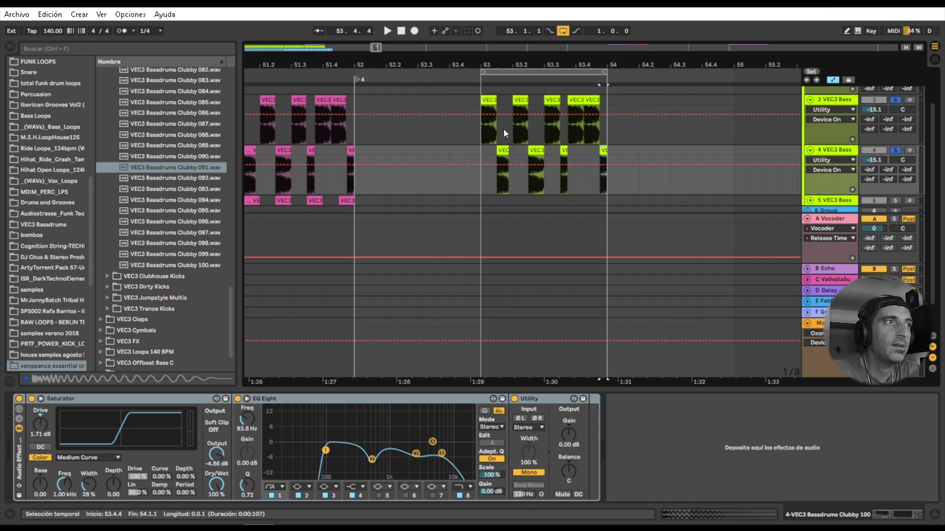
scroll(516, 118, left, 1)
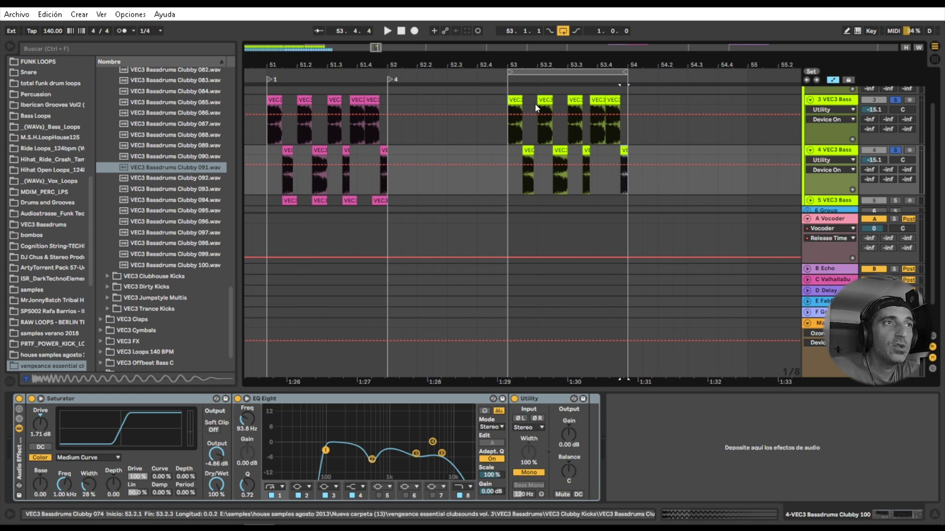
click(518, 101)
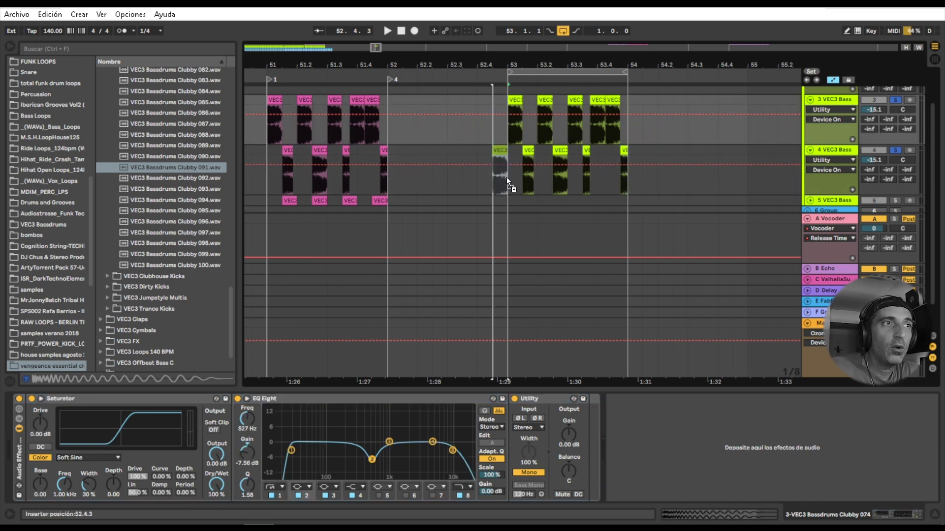
click(510, 196)
key(ctrl+v)
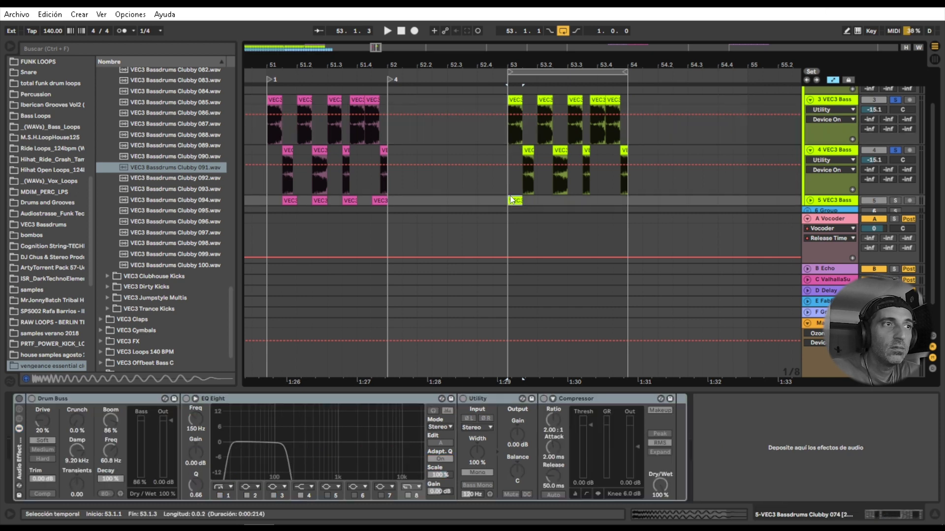
Unfold track 5 and increase its height to show the full waveforms.
click(810, 201)
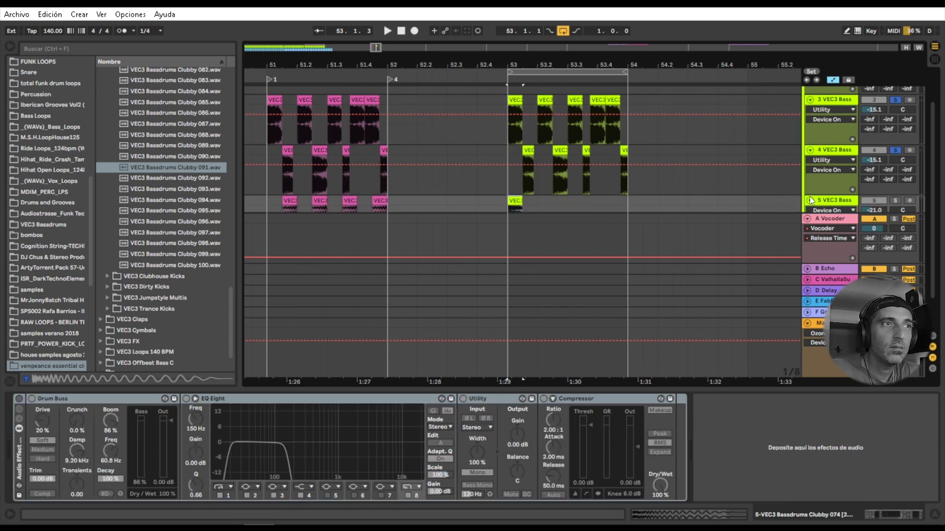
scroll(471, 120, down, 2)
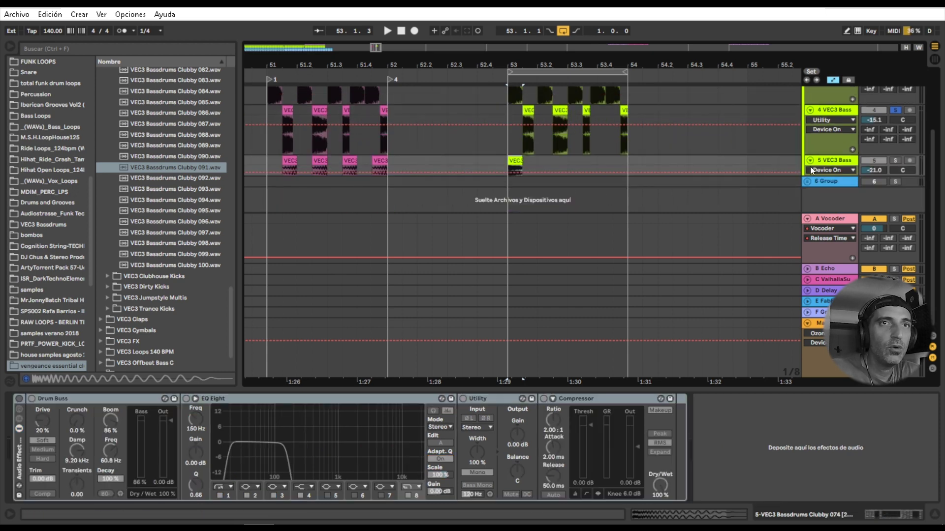
drag(812, 175, 812, 205)
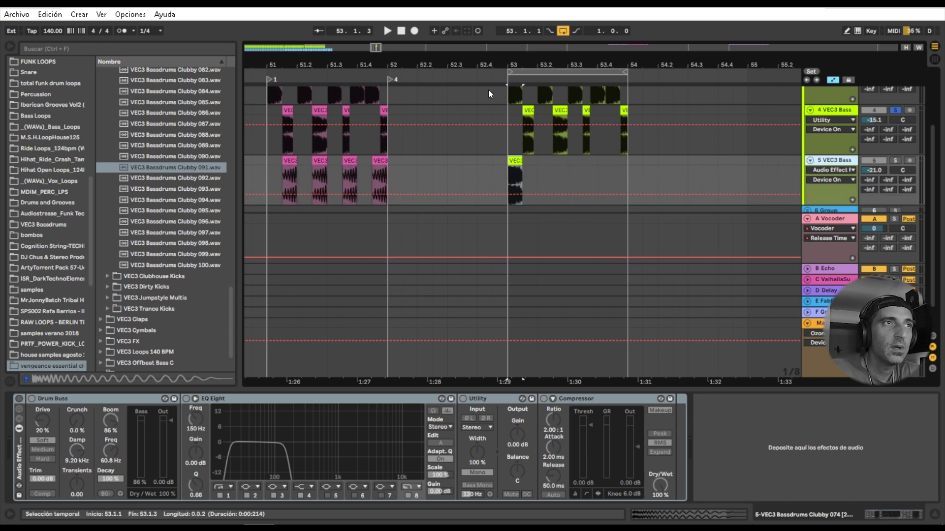
Reverse the track 5 kick clip at 53.1.1, solo track 5, and play the result.
click(512, 158)
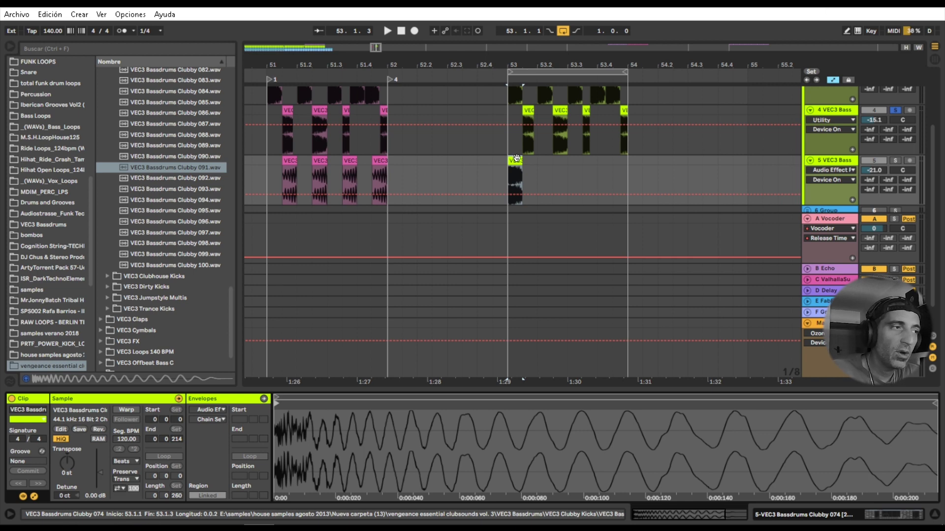
click(99, 431)
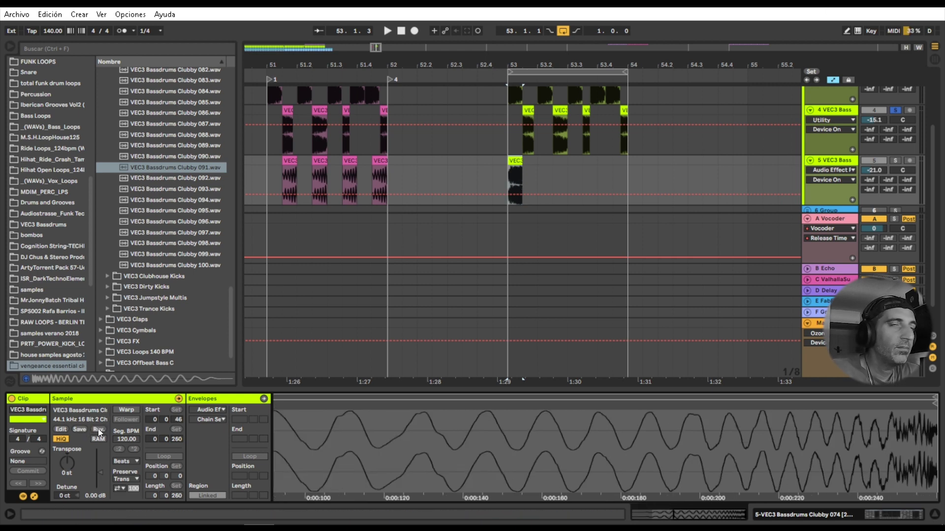
click(894, 162)
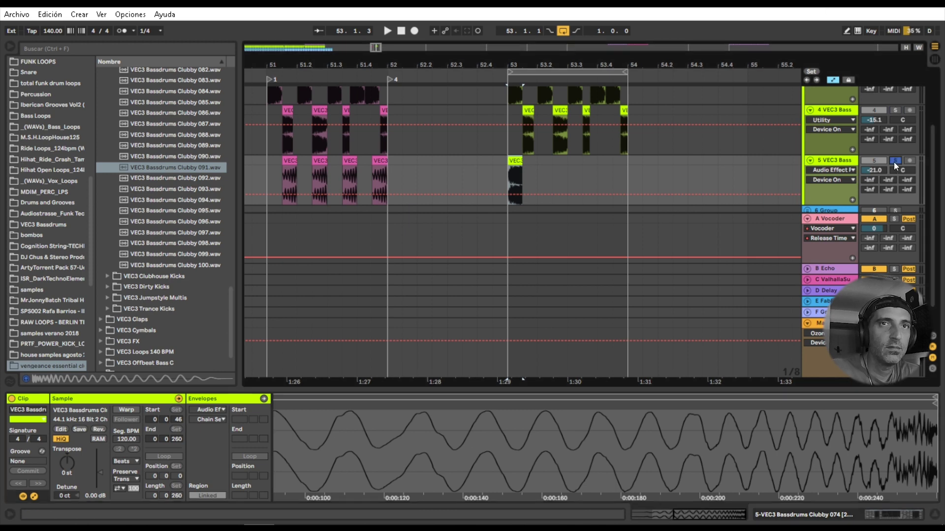
key(space)
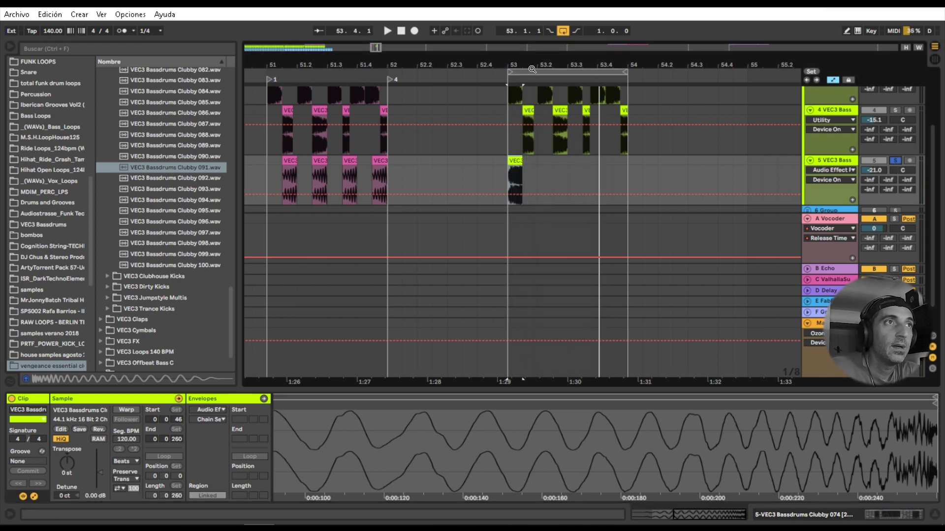
Fold track 4, move the reversed track 5 kick to 53.1.3, and repeat it at 53.2.3, 53.3.3 and 53.4.3.
drag(519, 61, 523, 113)
scroll(574, 160, up, 2)
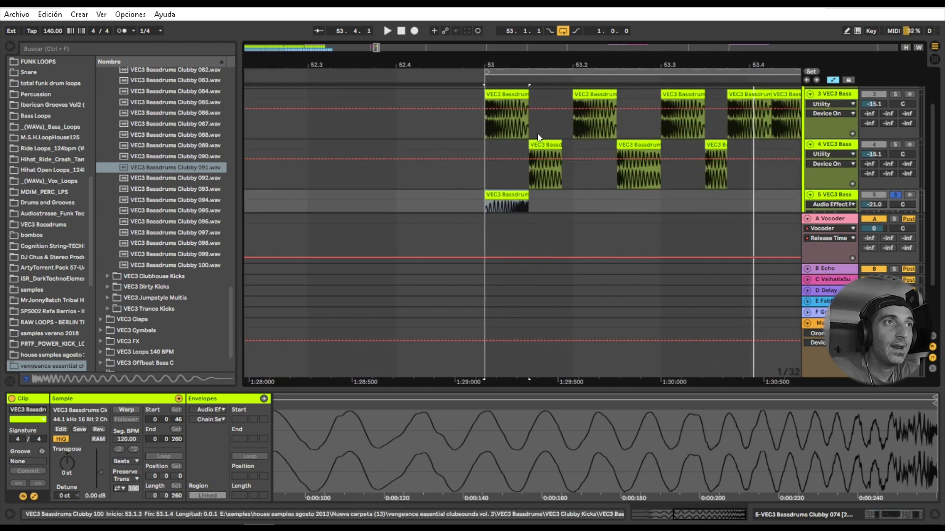
click(810, 145)
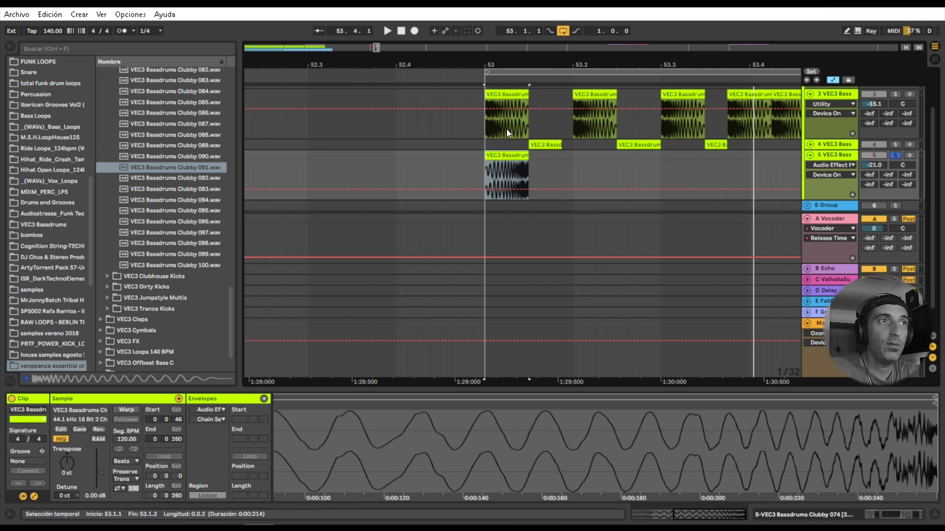
key(ctrl+d)
drag(553, 161, 553, 161)
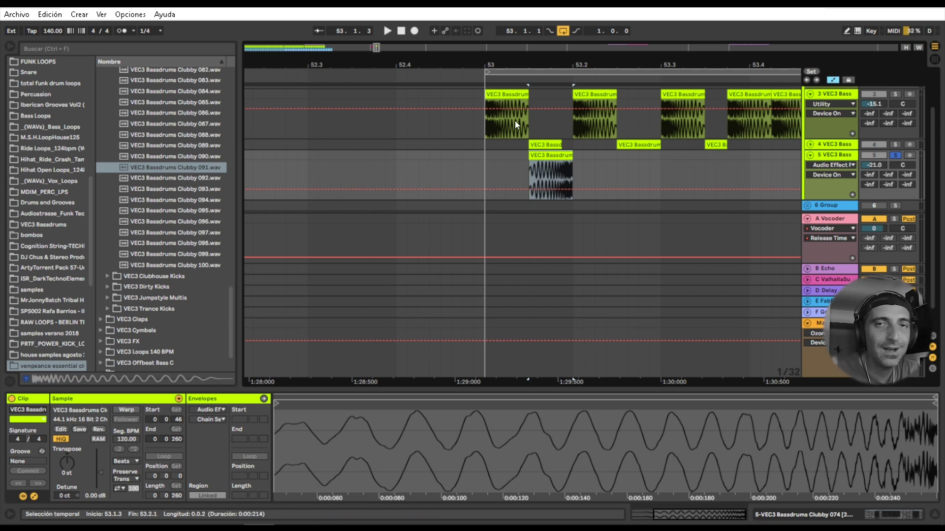
scroll(514, 120, down, 3)
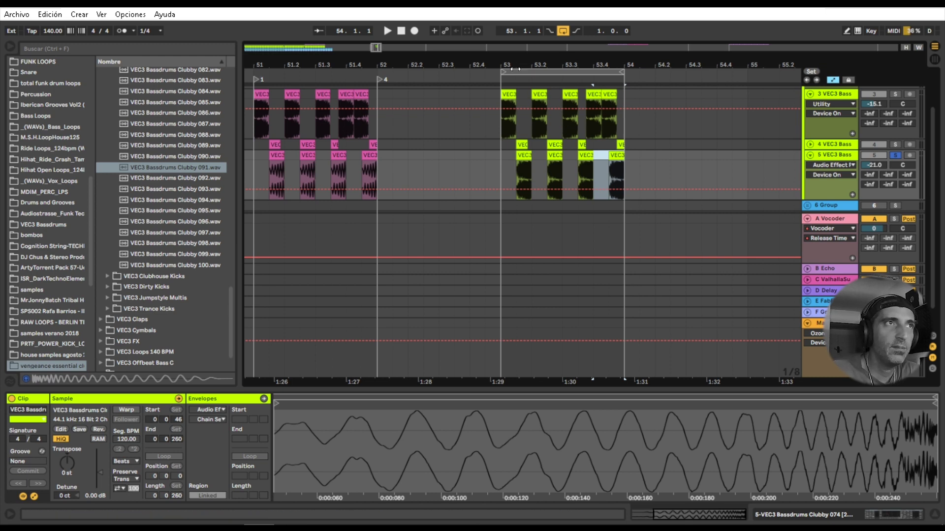
Show track 5's effects, enable the Drum Buss, and play bar 53 while switching it off and on to compare.
click(837, 155)
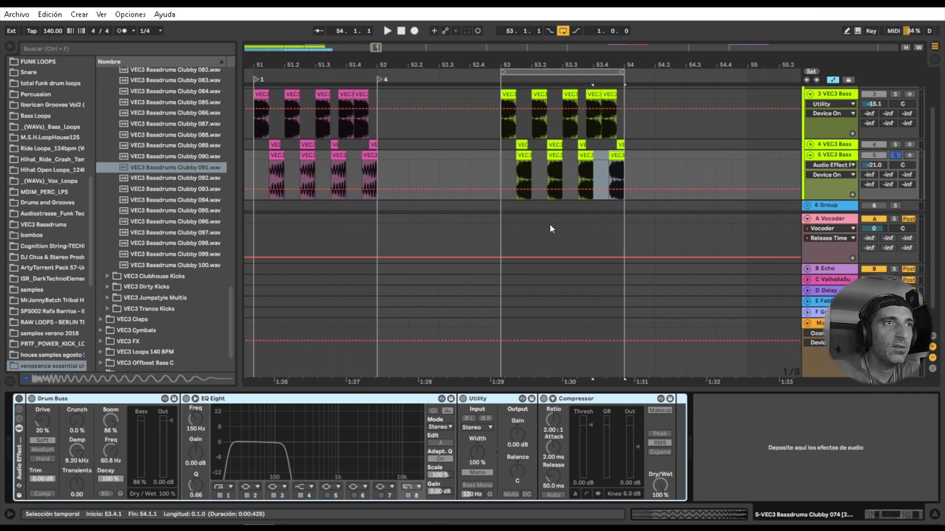
click(32, 399)
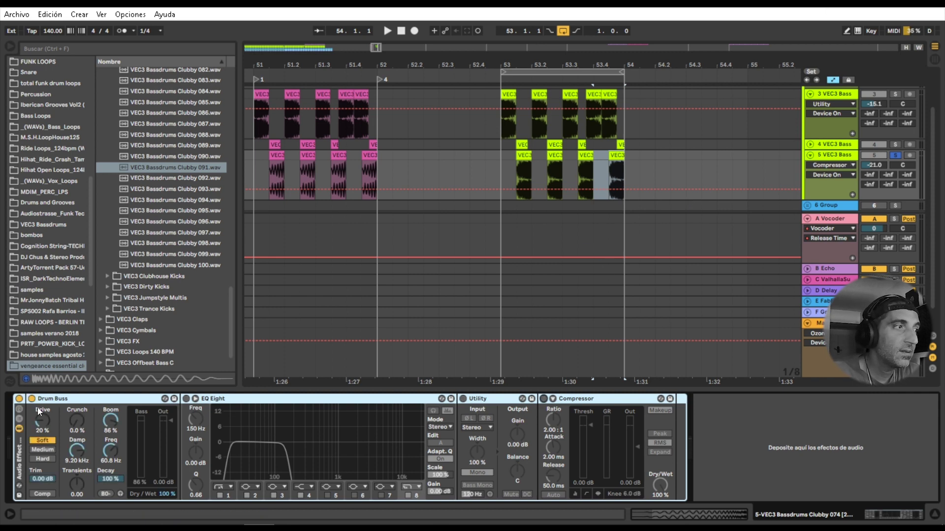
key(space)
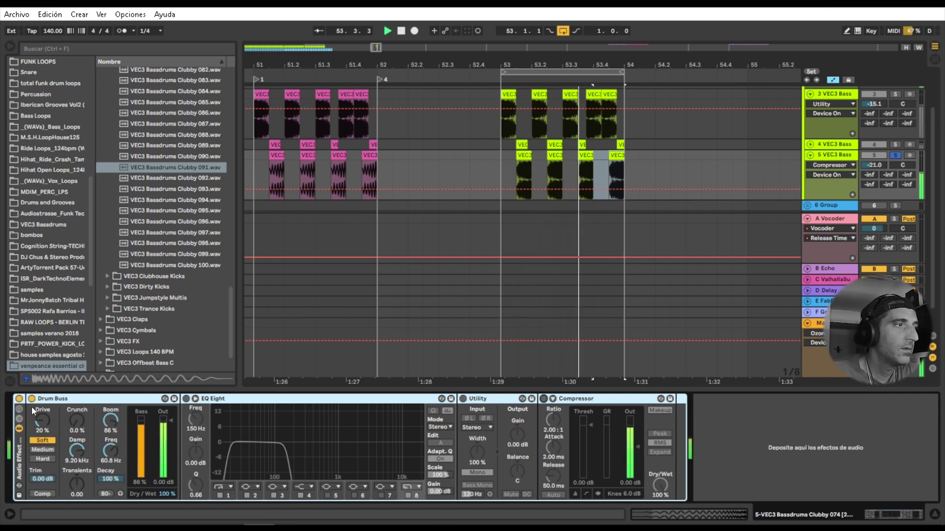
click(32, 399)
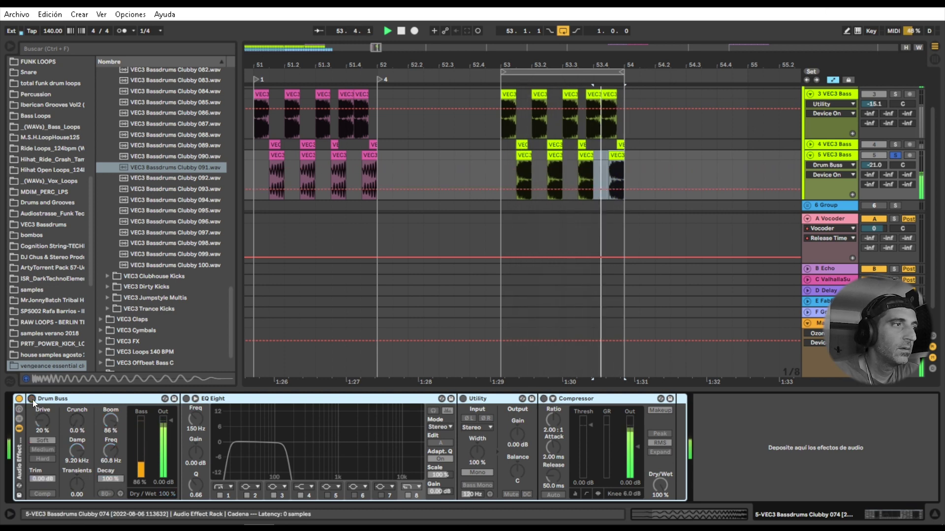
click(33, 399)
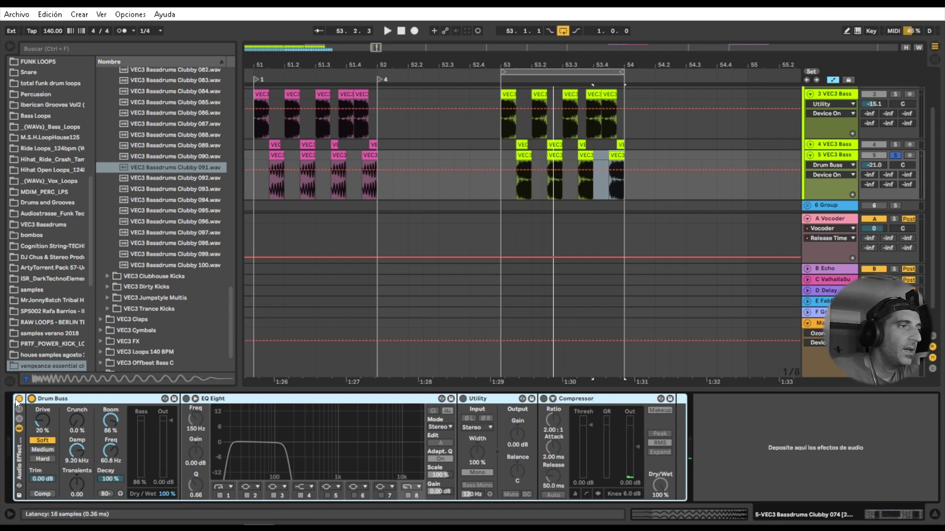
Enable the EQ Eight, Utility and Compressor on track 5 one after another, playing bar 53 to hear the changes.
click(185, 399)
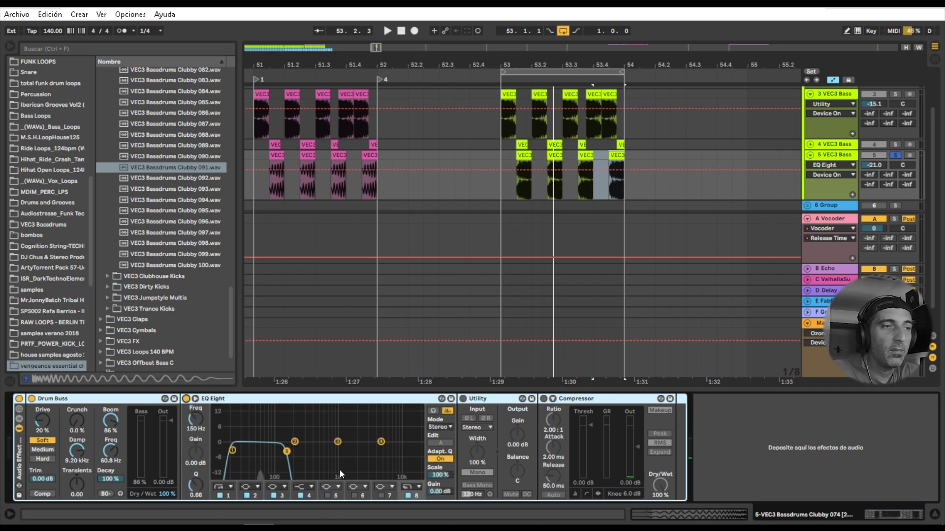
key(space)
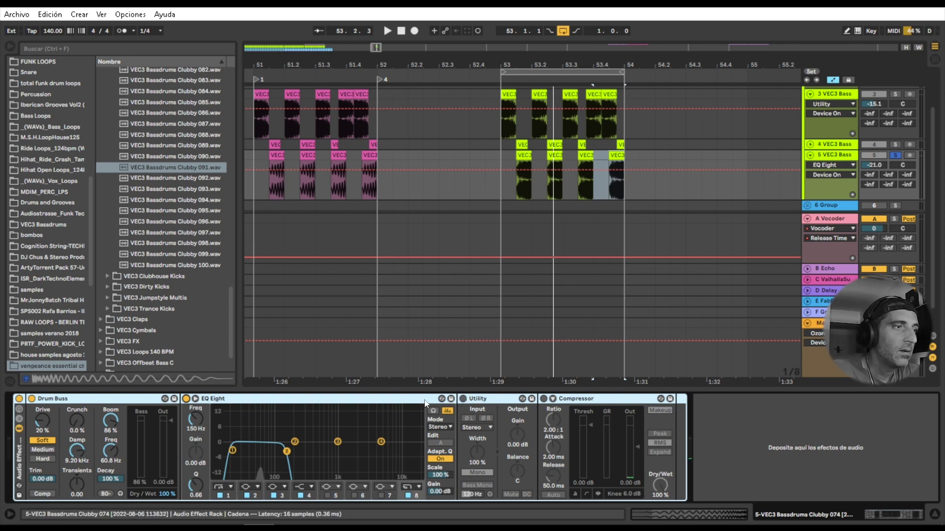
click(465, 399)
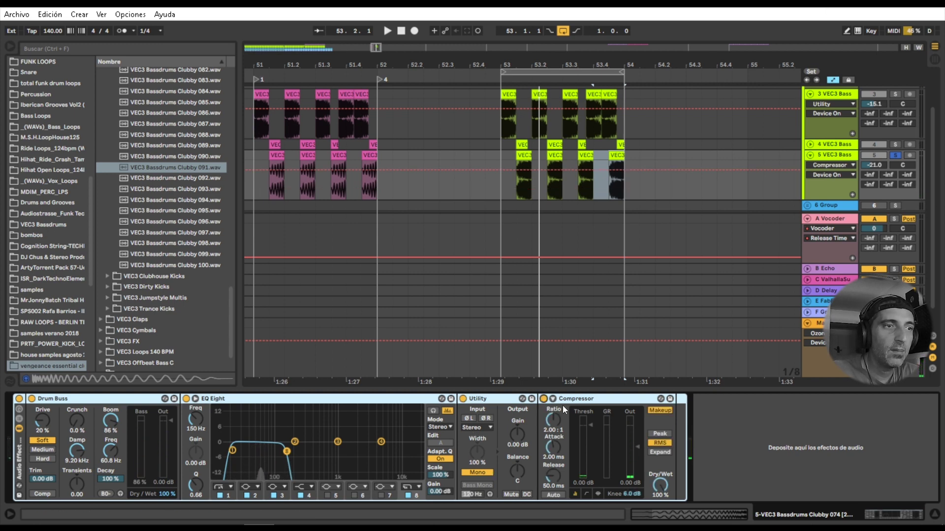
click(544, 399)
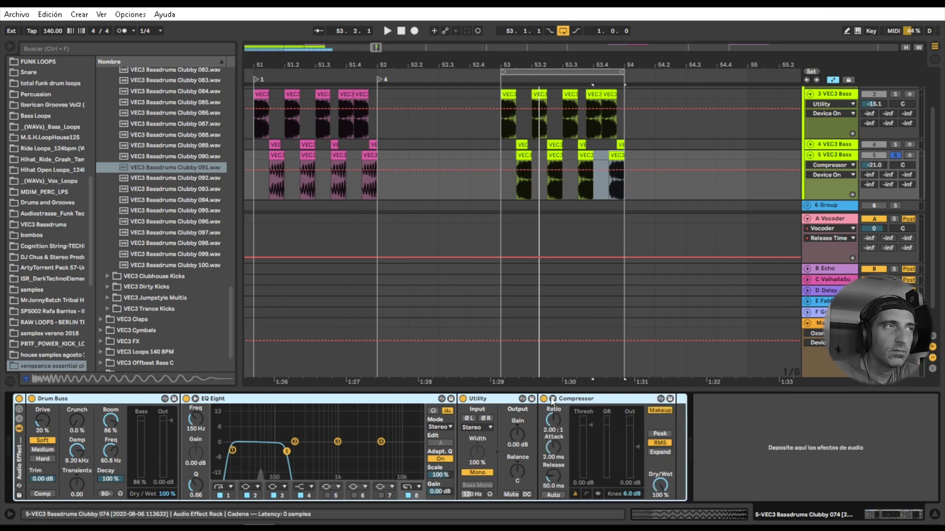
key(space)
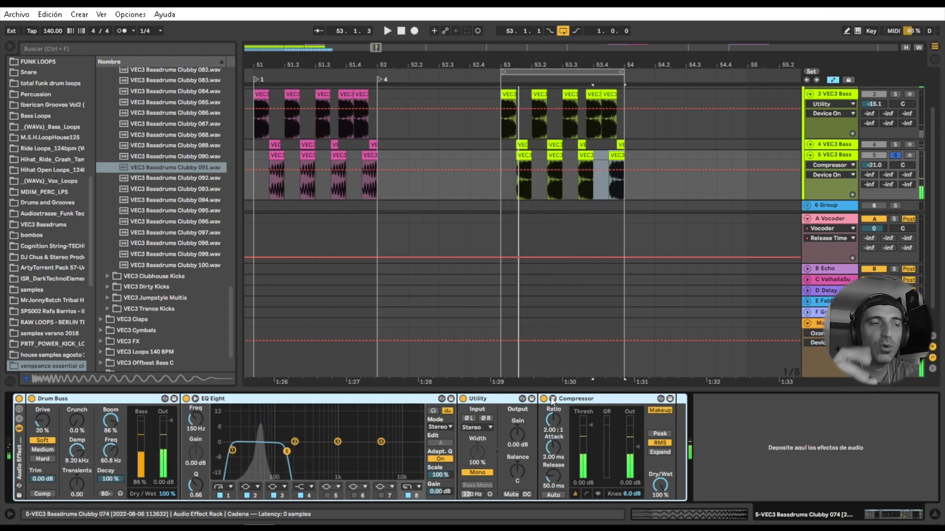
key(space)
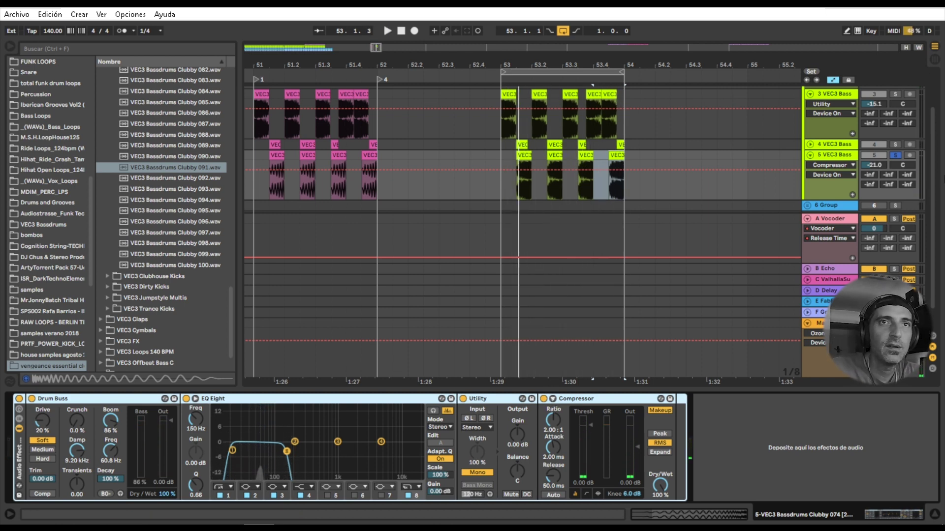
Unsolo track 5, select the loop range of bar 53, and play the three kick tracks together.
click(900, 157)
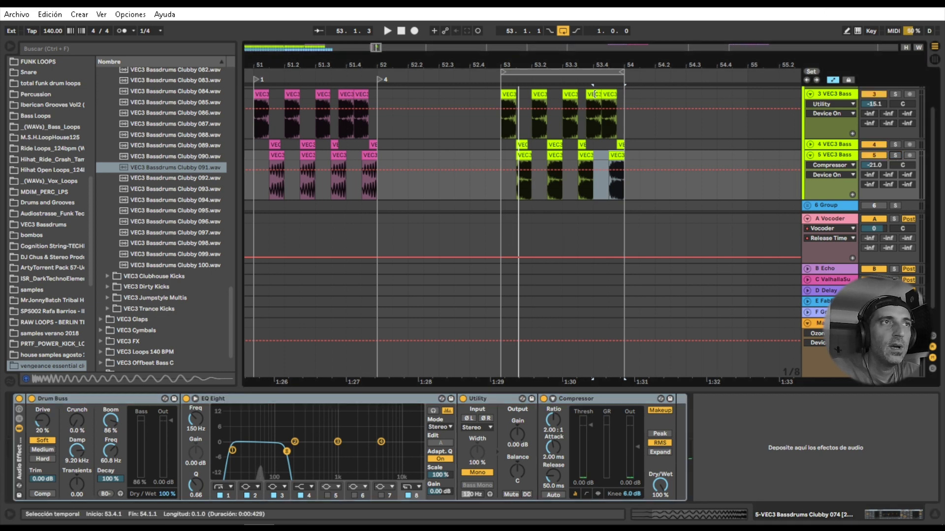
click(561, 69)
key(space)
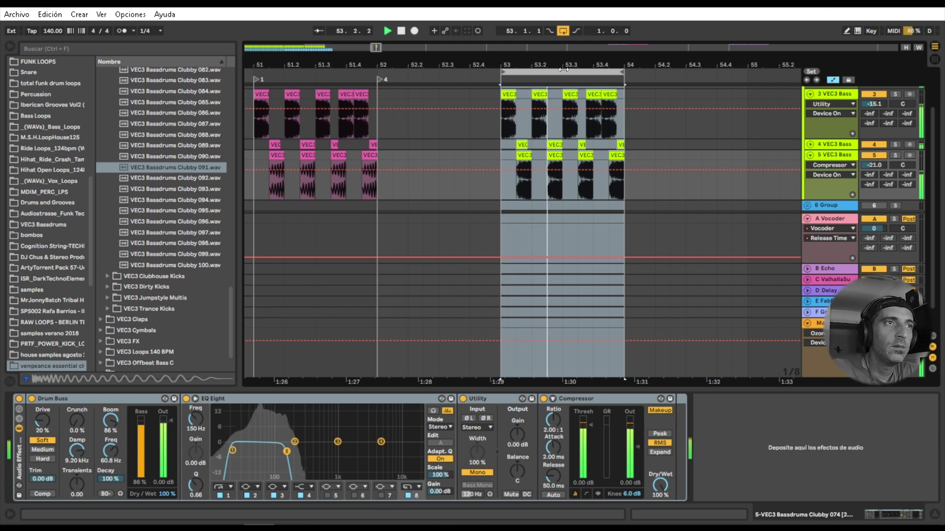
key(space)
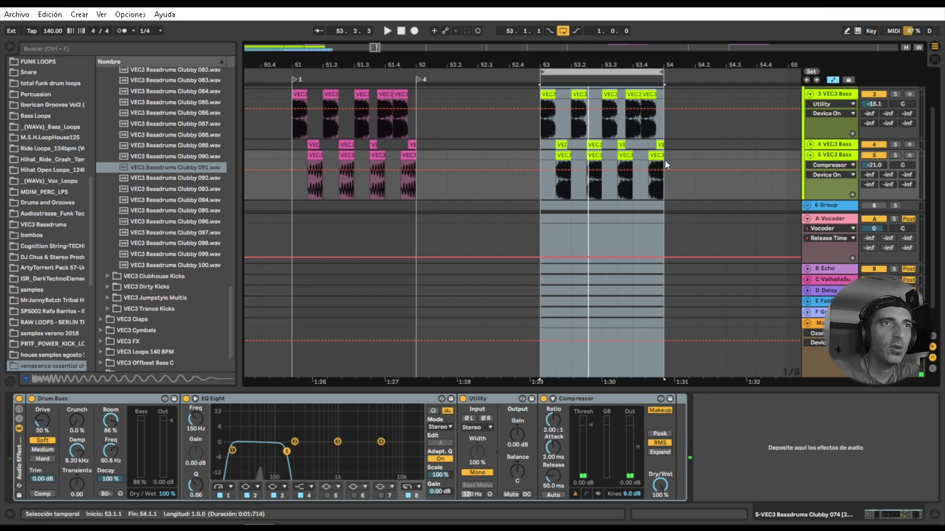
Consolidate the kick clips of bar 53 on tracks 3 to 5 into one clip per track.
drag(666, 160, 542, 96)
drag(666, 192, 539, 111)
click(539, 107)
right_click(547, 107)
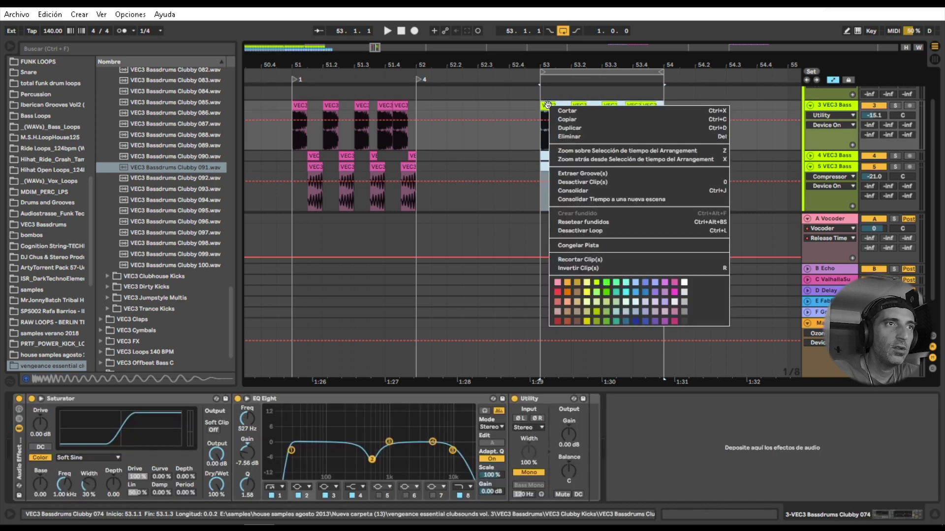
click(572, 190)
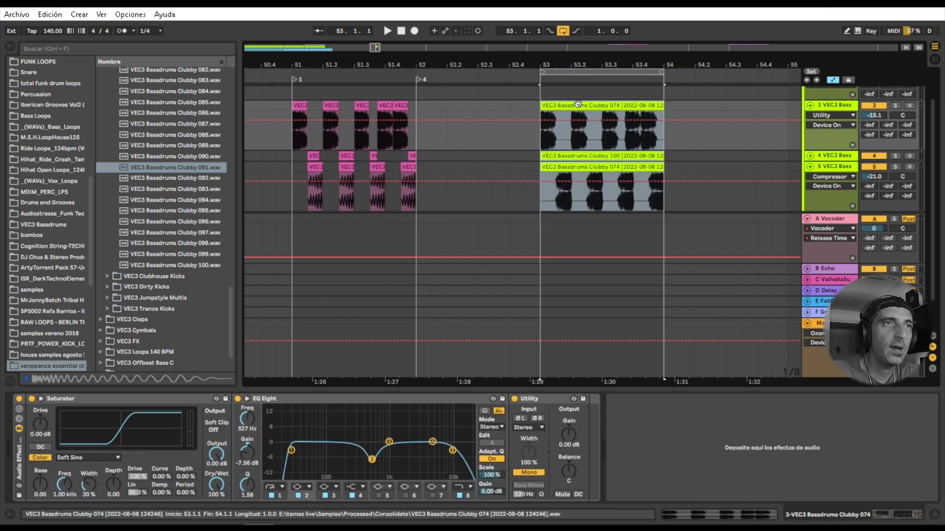
Go through the clip settings of the consolidated kicks, switch looping off on the track 5 clip, and play bar 53.
click(579, 104)
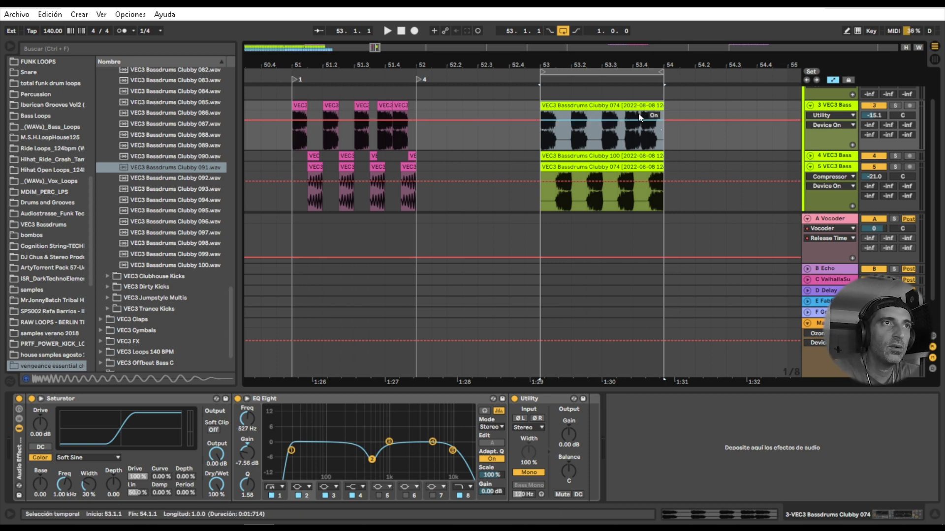
key(shift+Tab)
key(Down)
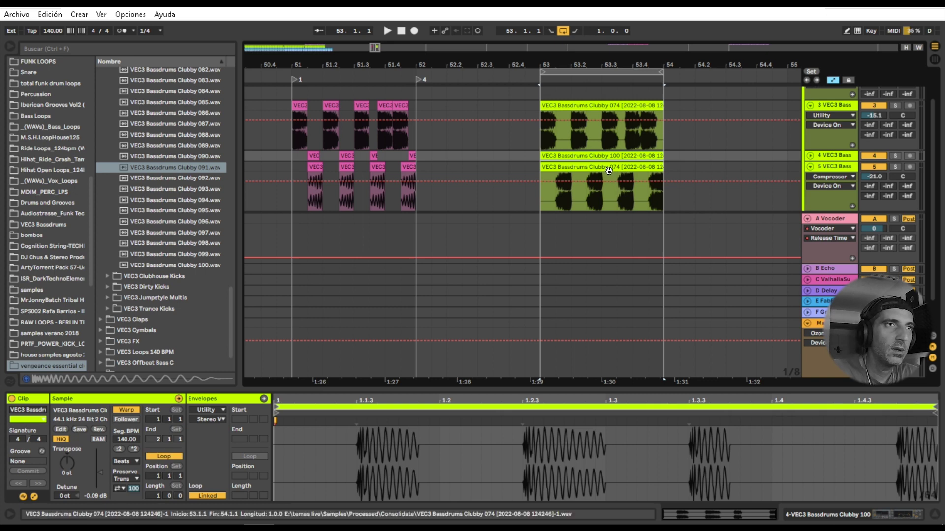
key(Down)
click(162, 456)
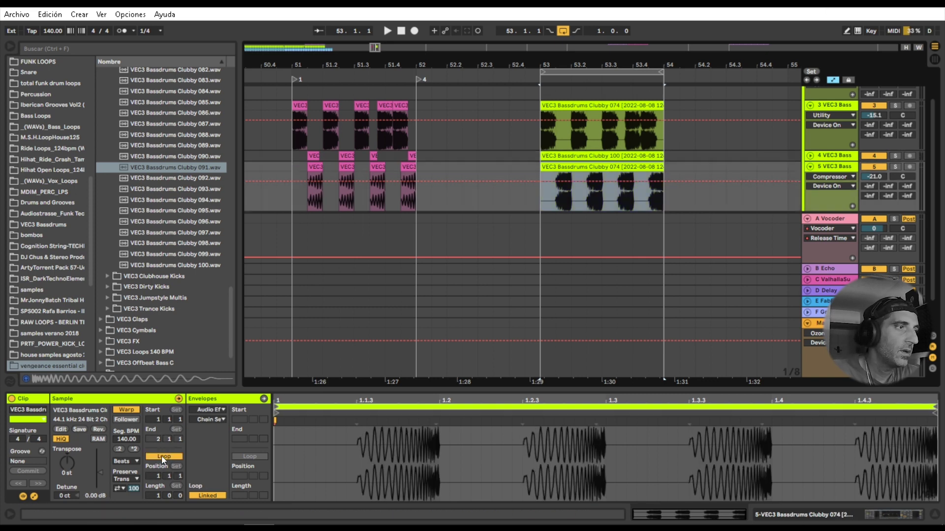
click(162, 456)
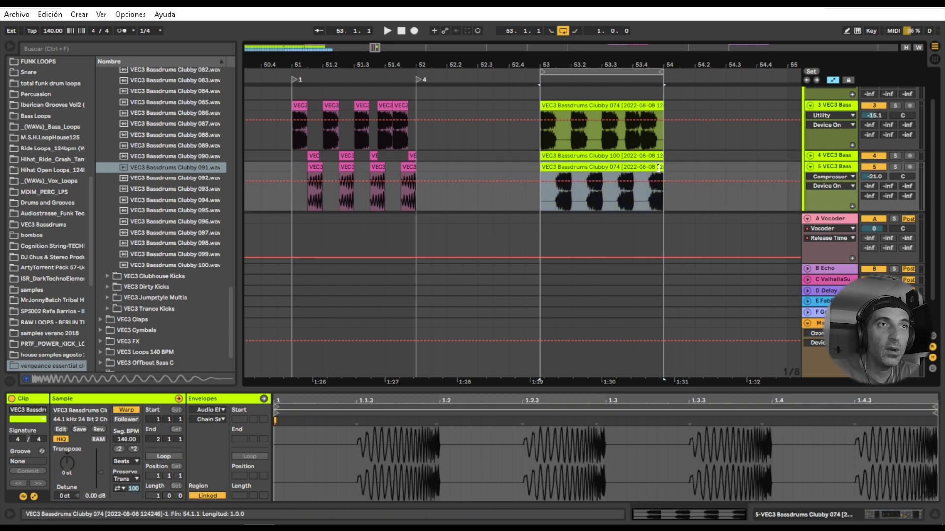
key(space)
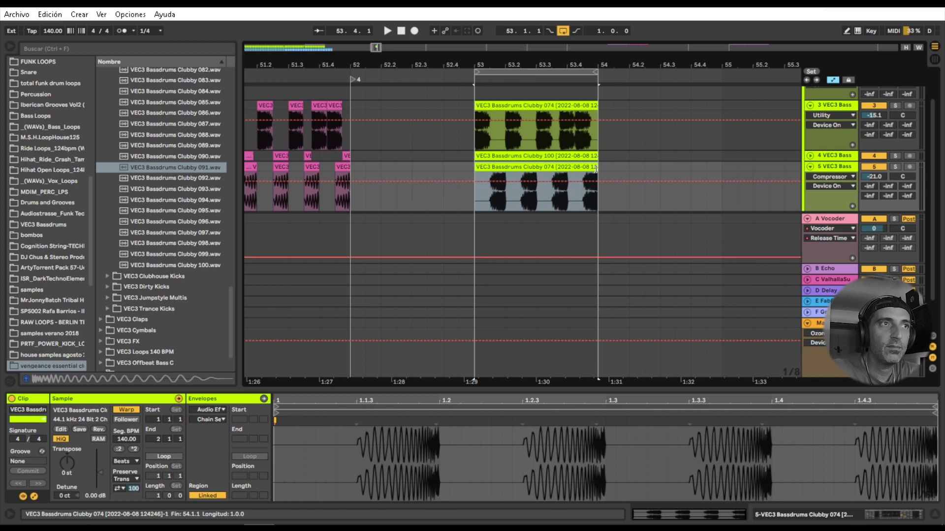
Turn looping on for the consolidated track 5 clip and extend it past bar 55.
click(164, 458)
drag(598, 171, 753, 145)
drag(753, 187, 737, 187)
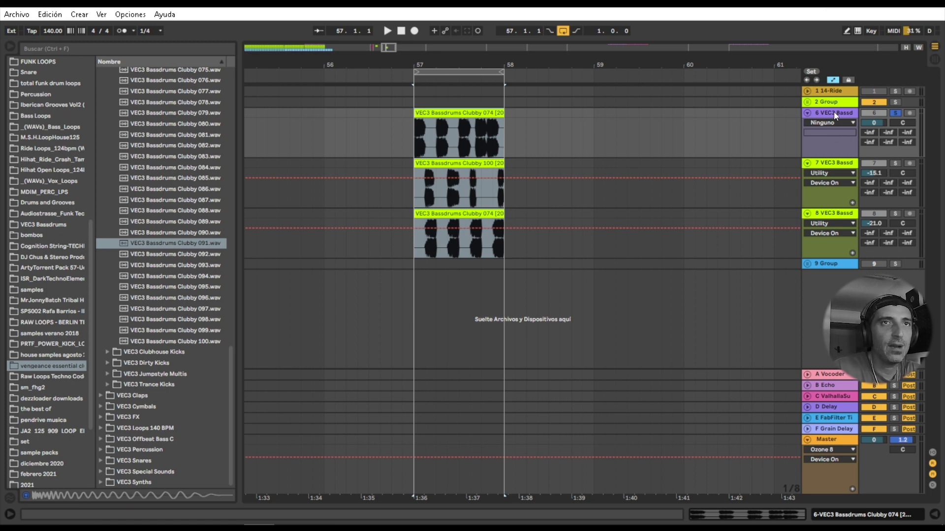
Group the three VEC3 Bassdrums tracks 6 to 8 and fold each track inside the new group.
shift+click(828, 214)
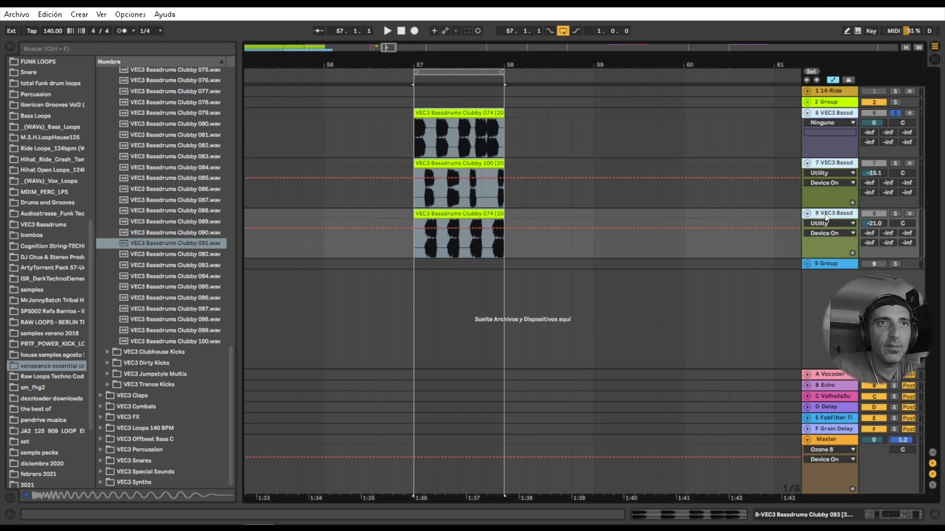
right_click(834, 215)
click(742, 301)
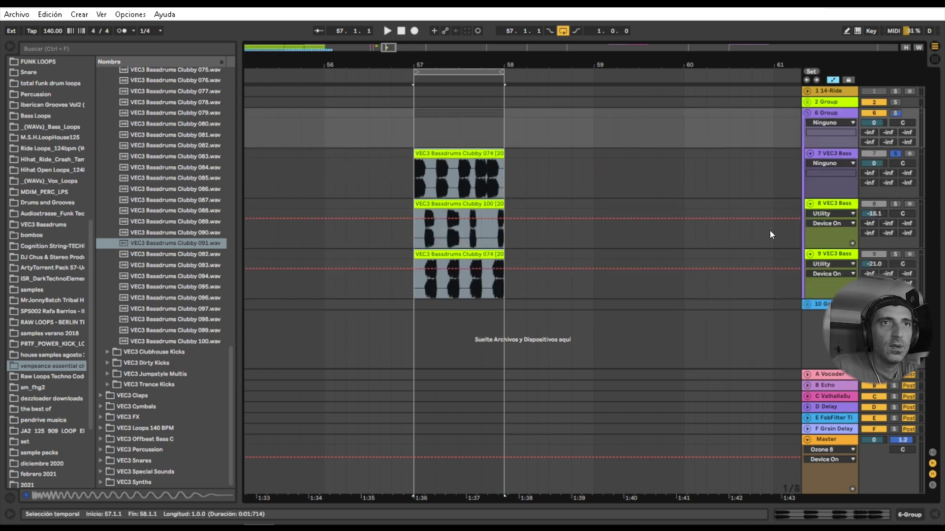
click(810, 153)
click(811, 164)
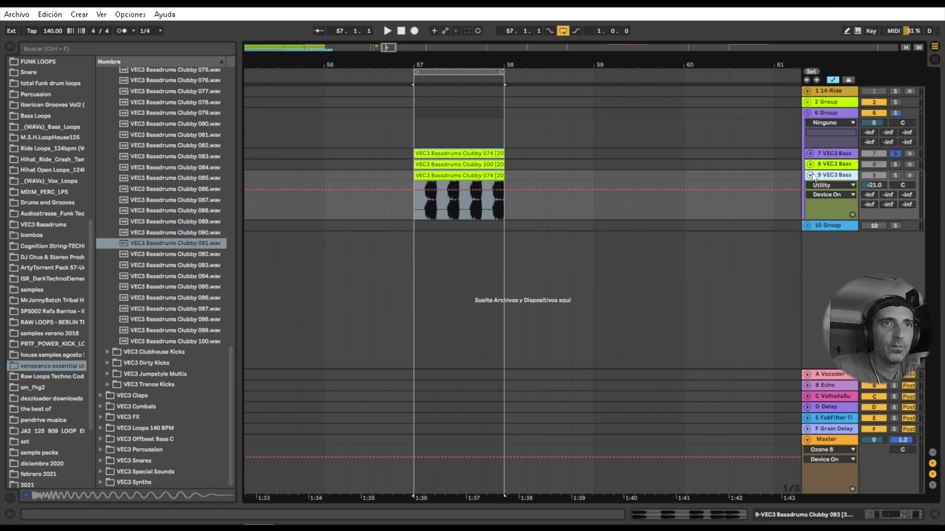
click(810, 174)
Solo the new kick group and add a Drum Buss audio effect to it.
double_click(829, 114)
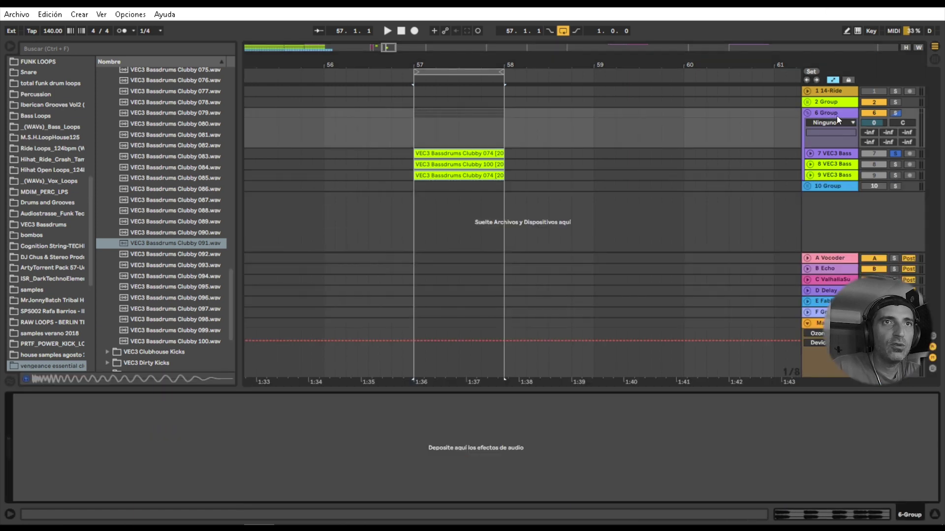
click(896, 114)
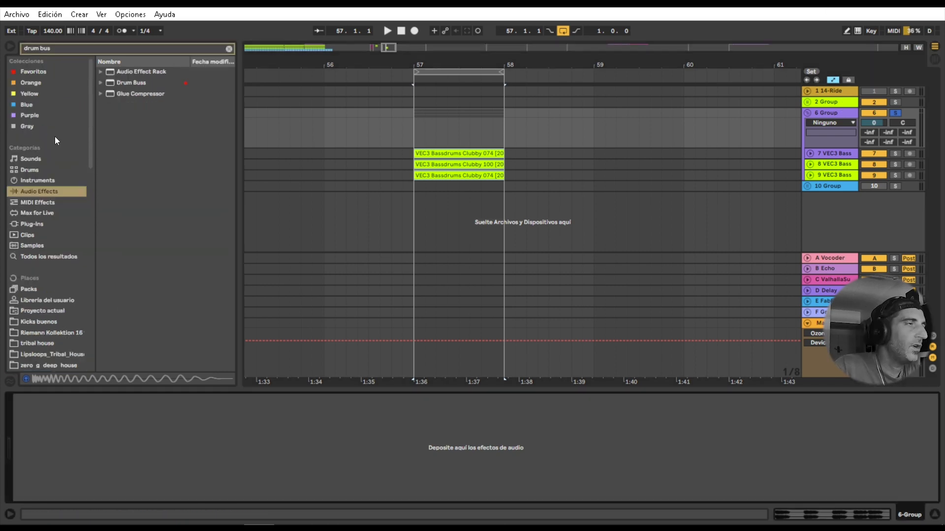
click(38, 191)
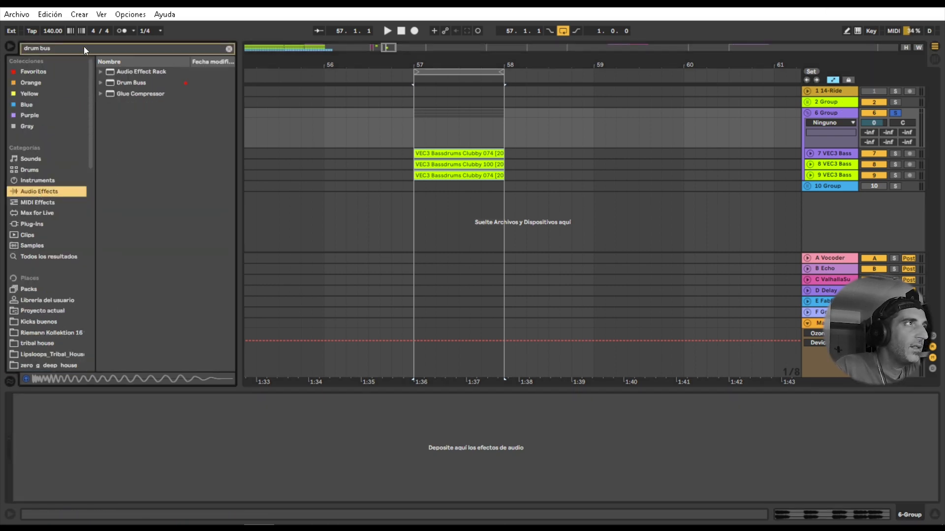
drag(128, 81, 202, 444)
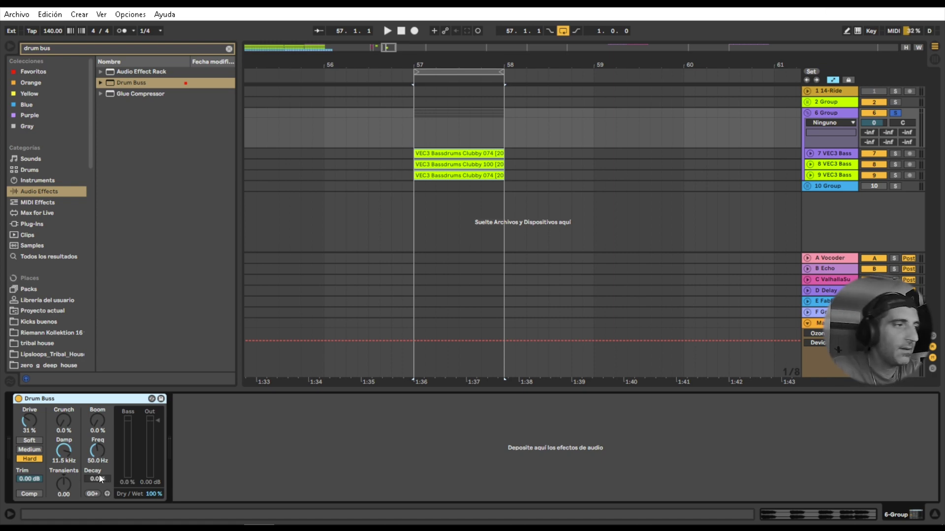
Group the Drum Buss into an Audio Effect Rack and show the rack's macros and chain list.
right_click(102, 398)
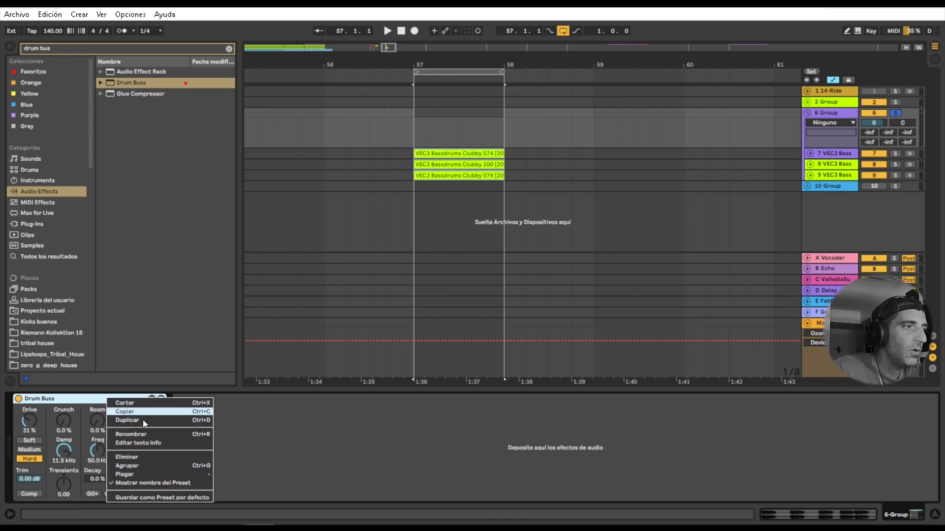
click(133, 465)
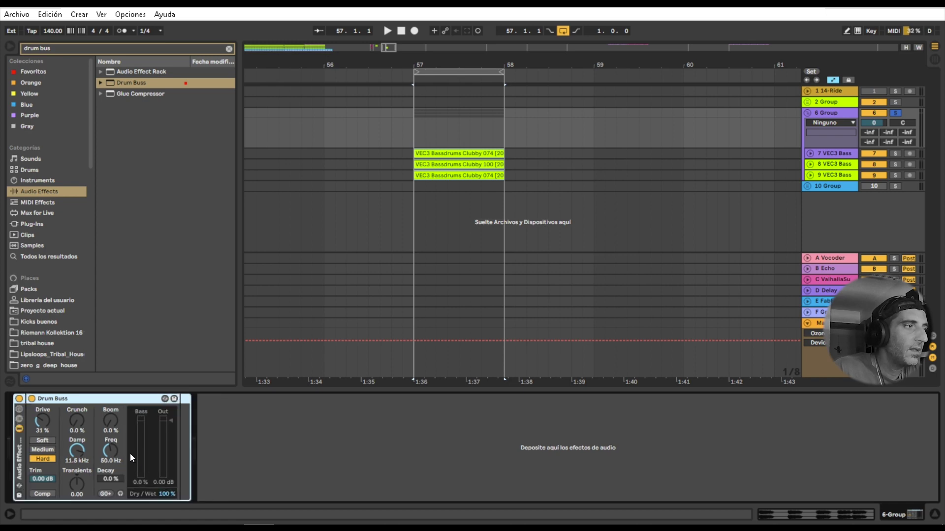
click(22, 421)
click(19, 409)
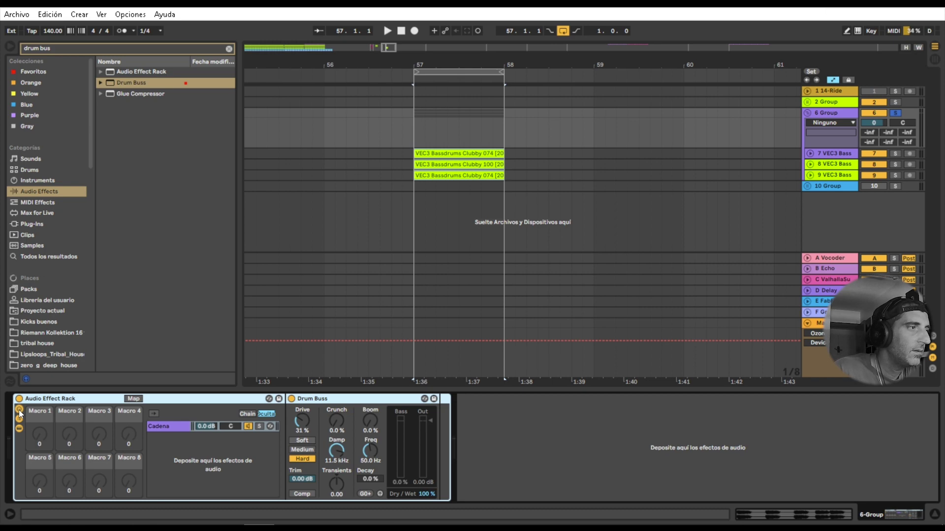
Create a second, empty chain in the Audio Effect Rack and play the kick group.
click(201, 427)
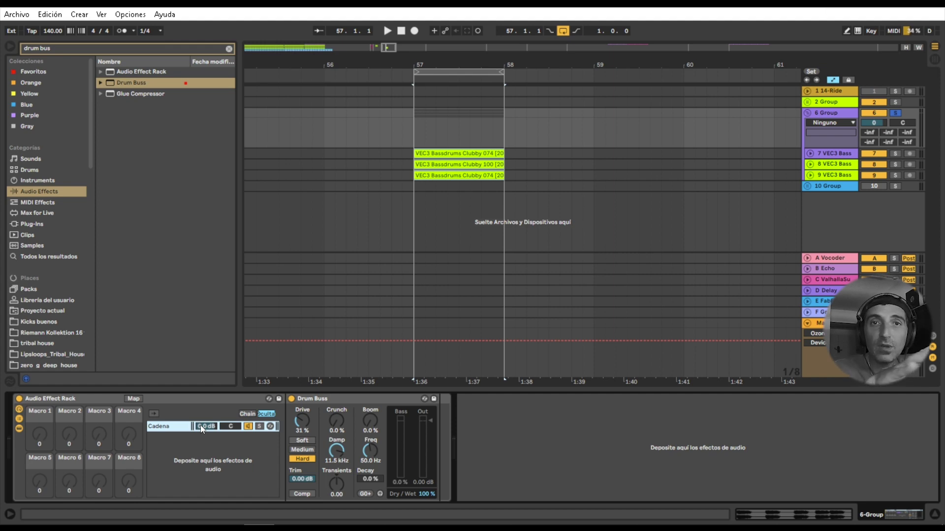
right_click(222, 447)
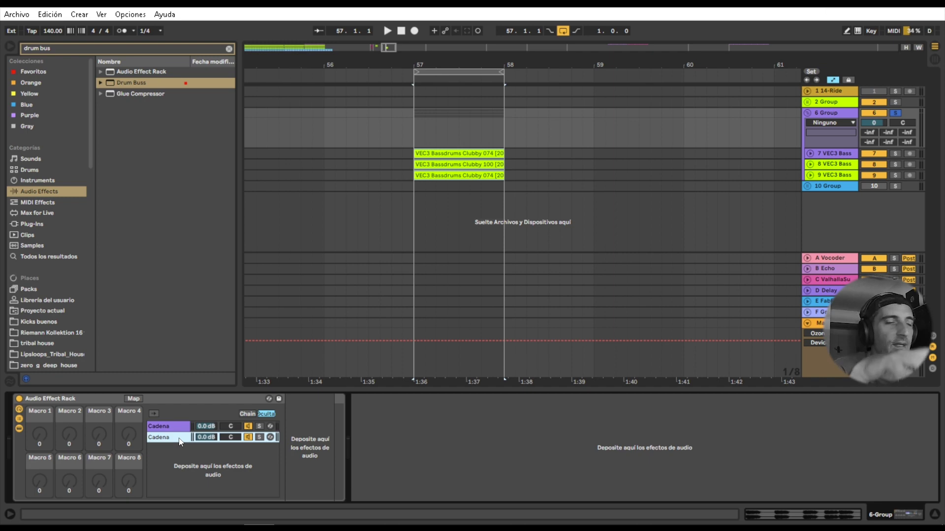
key(space)
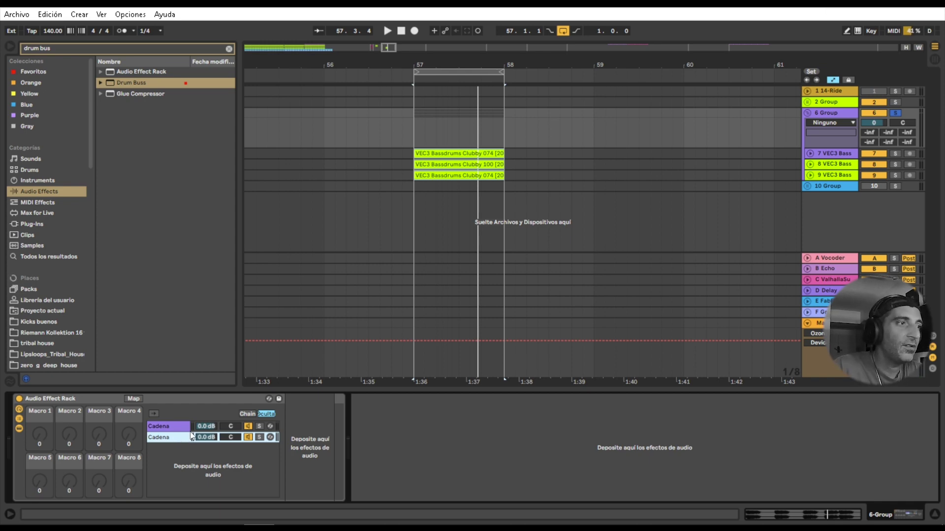
Lower the Drum Buss chain's volume to -11.5 dB and place an EQ Eight after the Drum Buss inside that chain.
click(206, 427)
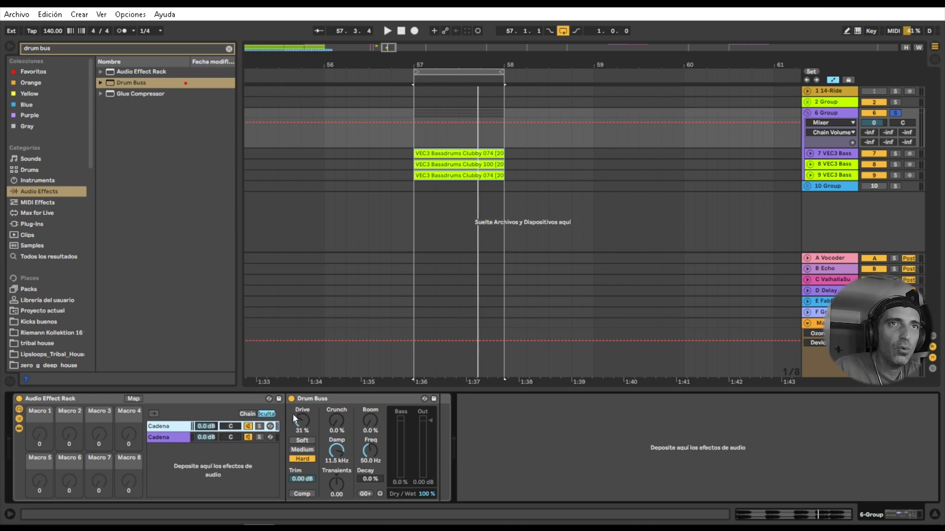
drag(205, 425, 200, 426)
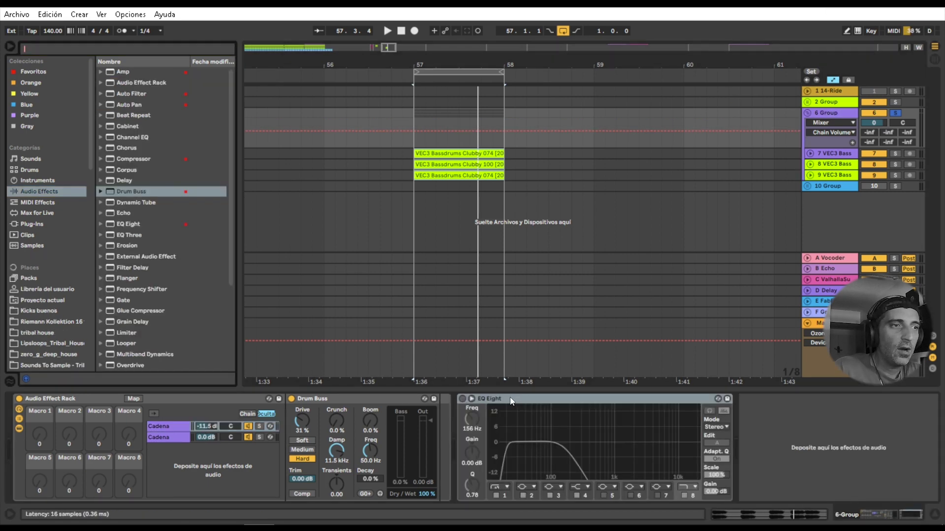
click(509, 403)
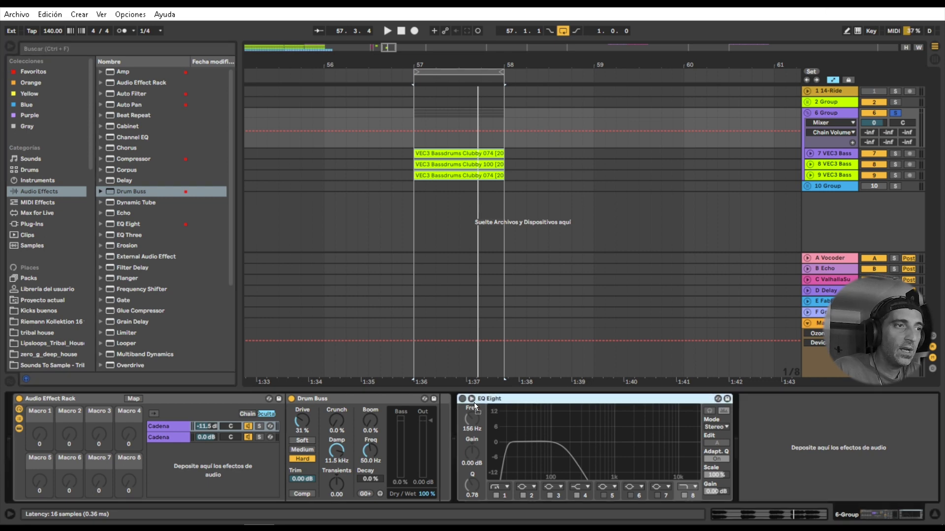
drag(474, 402, 438, 411)
drag(439, 412, 359, 408)
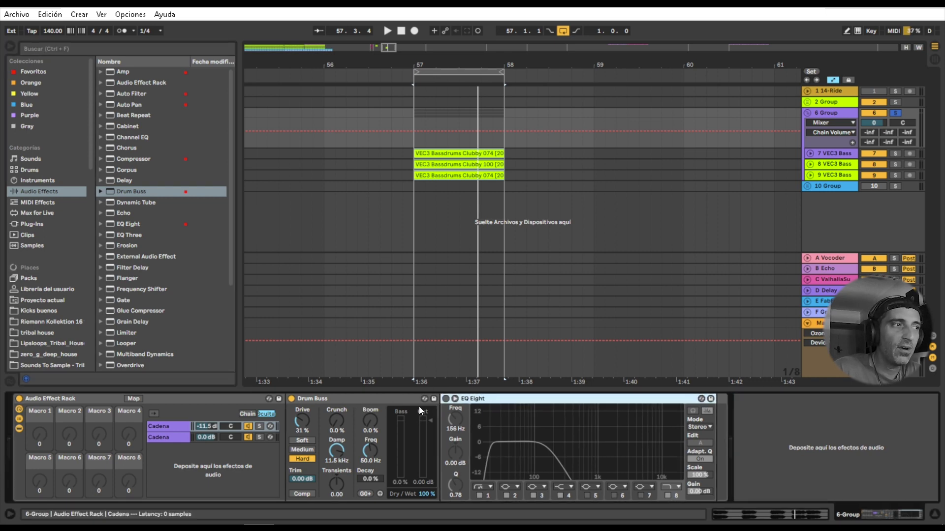
Switch on the EQ Eight in the Drum Buss chain and play the kick group to hear the filtered result.
click(180, 426)
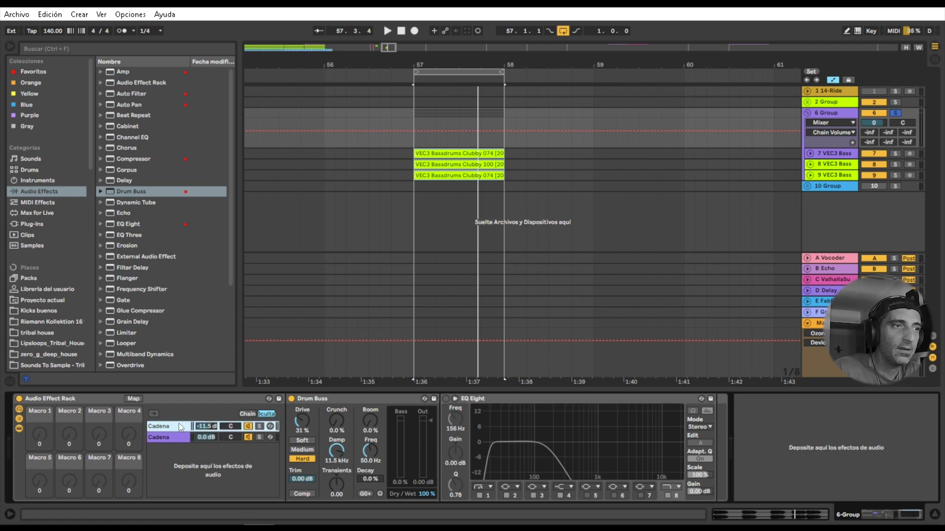
click(173, 441)
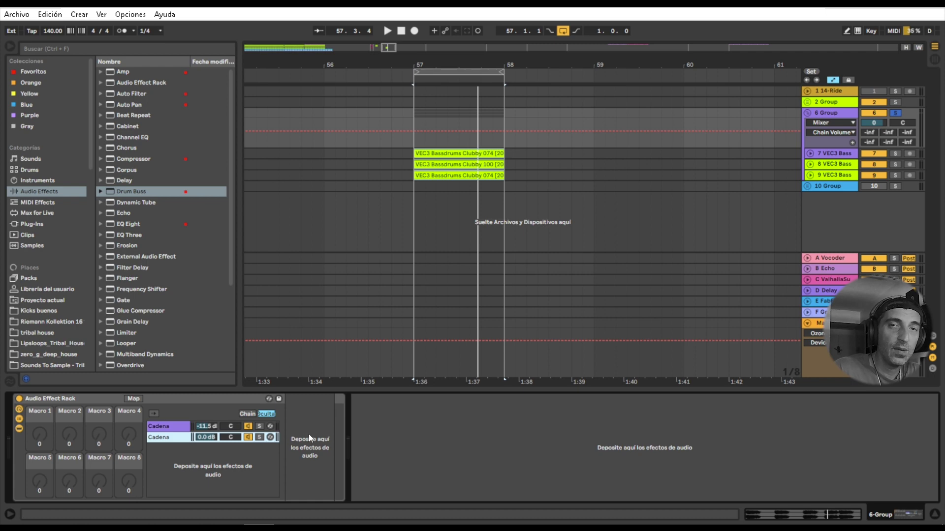
click(170, 425)
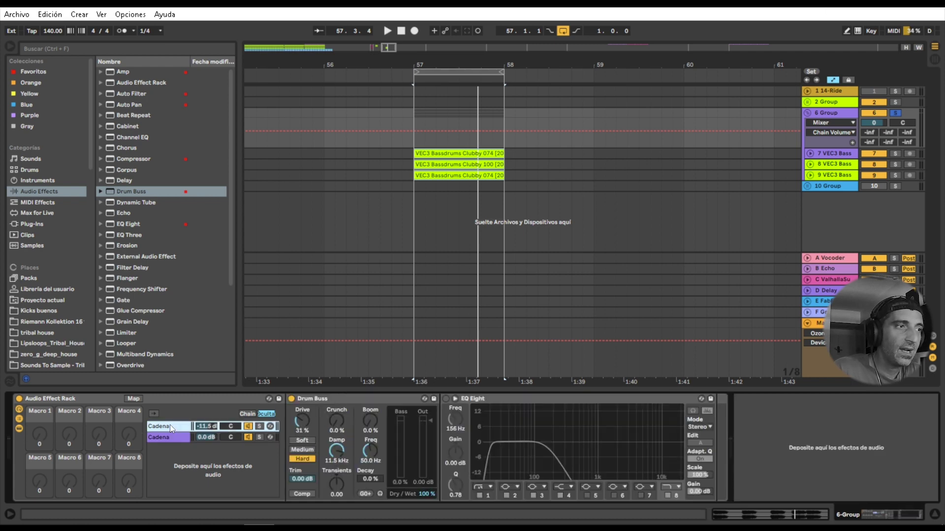
click(446, 399)
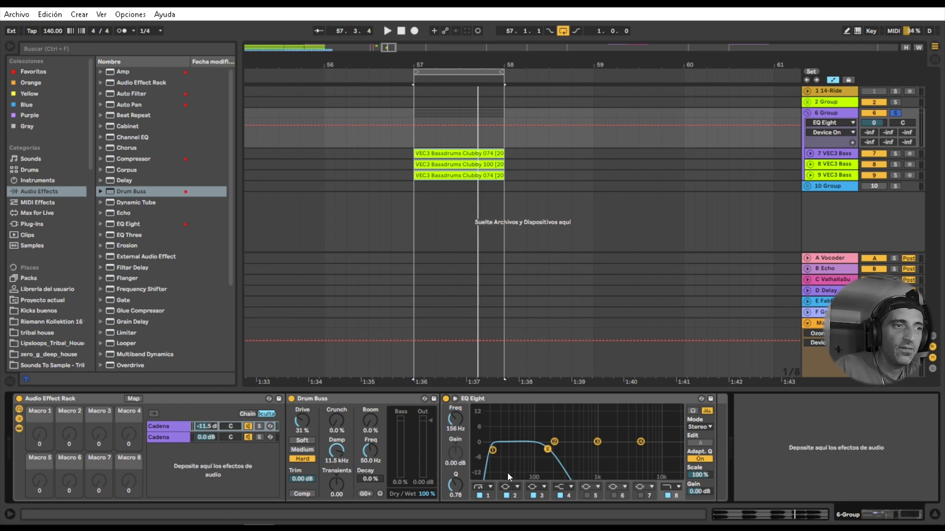
click(172, 424)
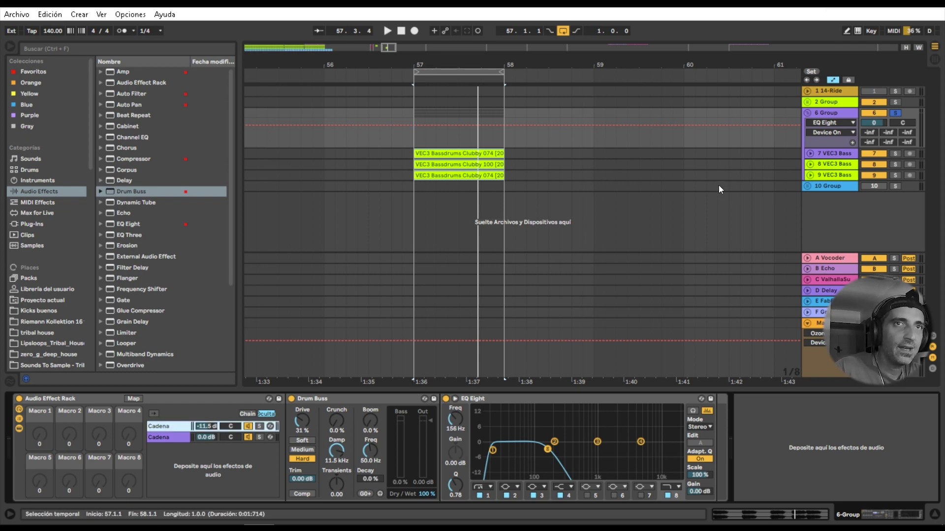
key(space)
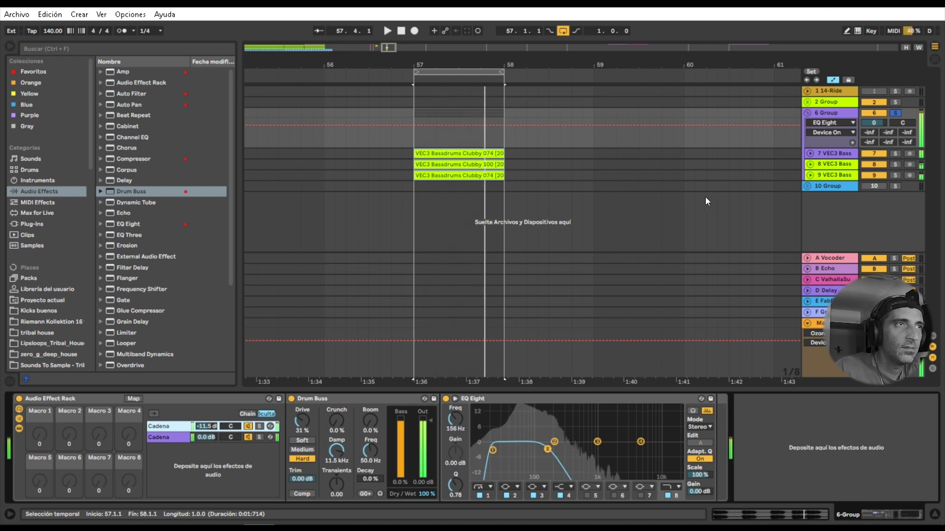
key(space)
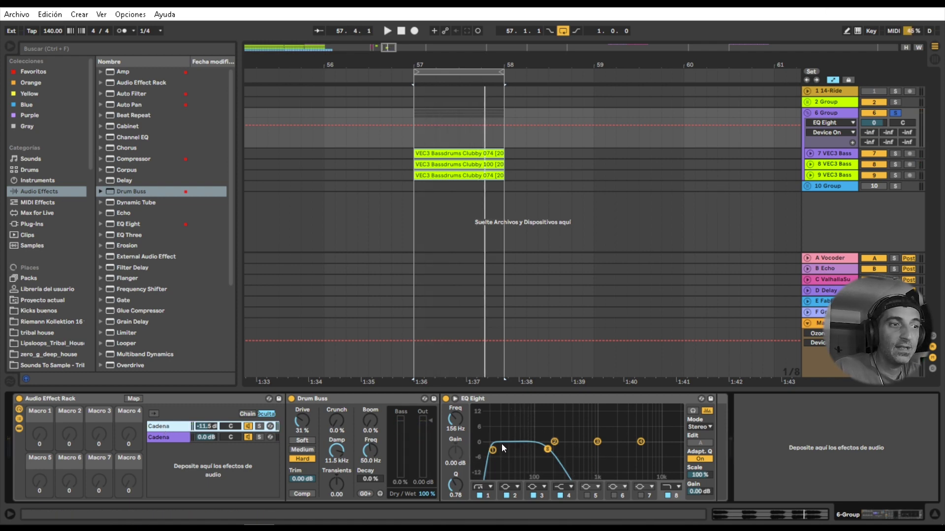
Add an EQ Eight to the rack's second, empty chain with a low cut at 61.2 Hz and a Q of 0.68.
click(169, 438)
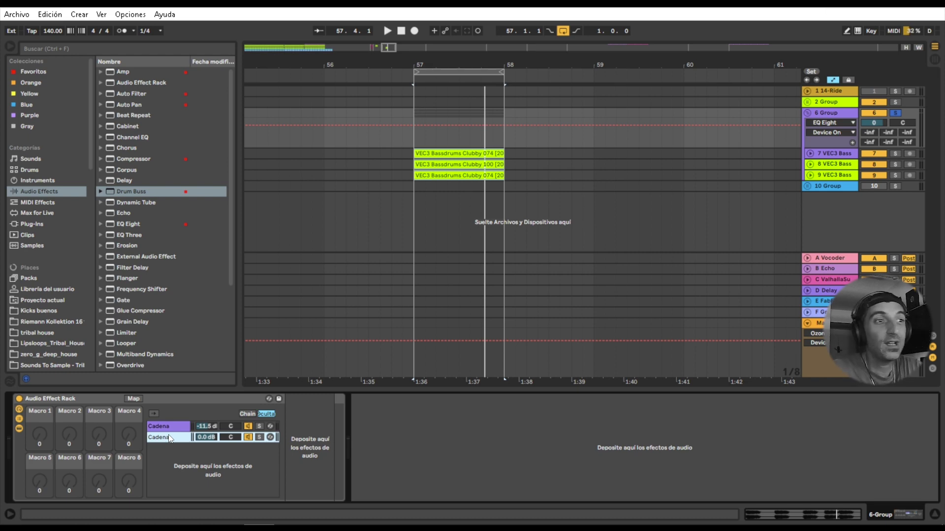
key(ctrl+v)
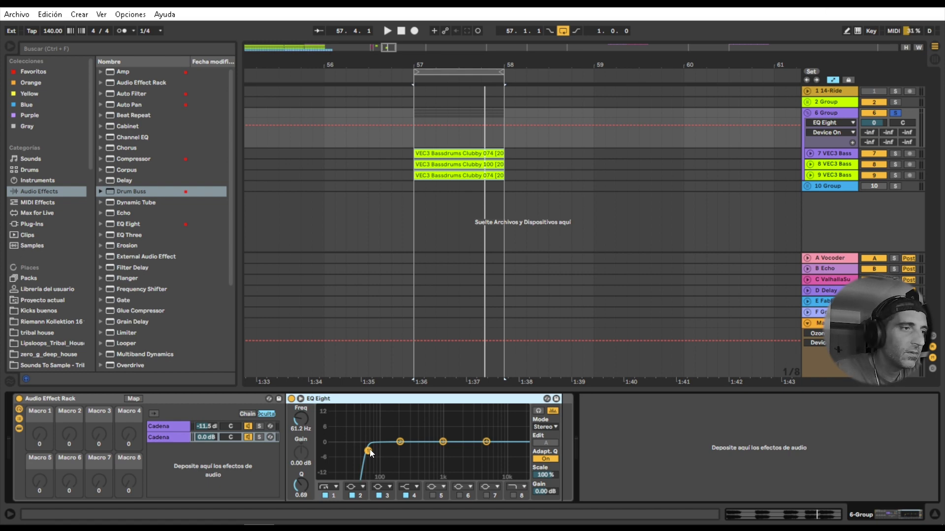
Play the kick with the Drum Buss chain soloed, with the second chain soloed, and with both chains together.
click(260, 426)
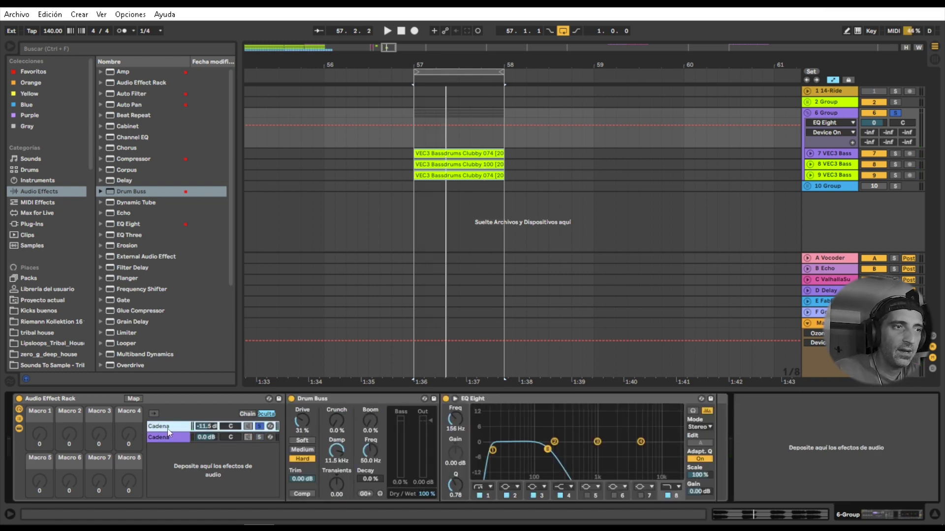
key(space)
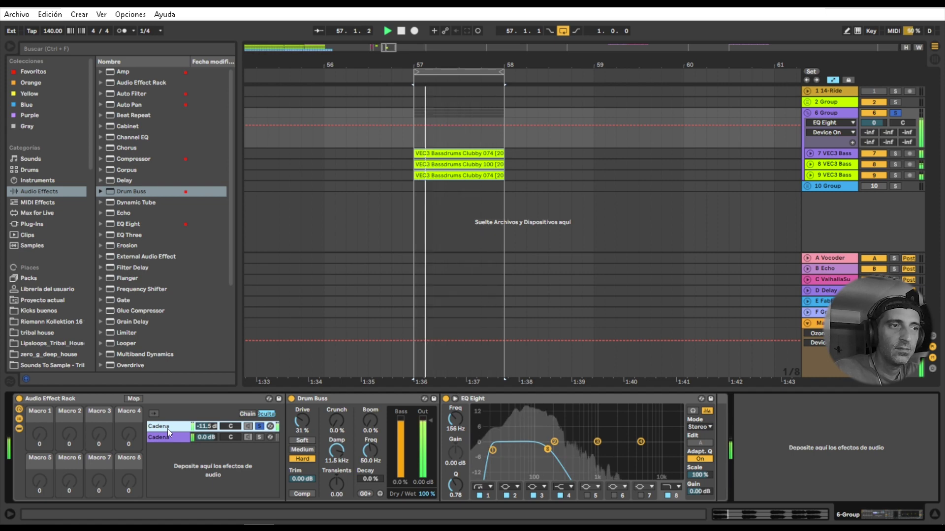
key(space)
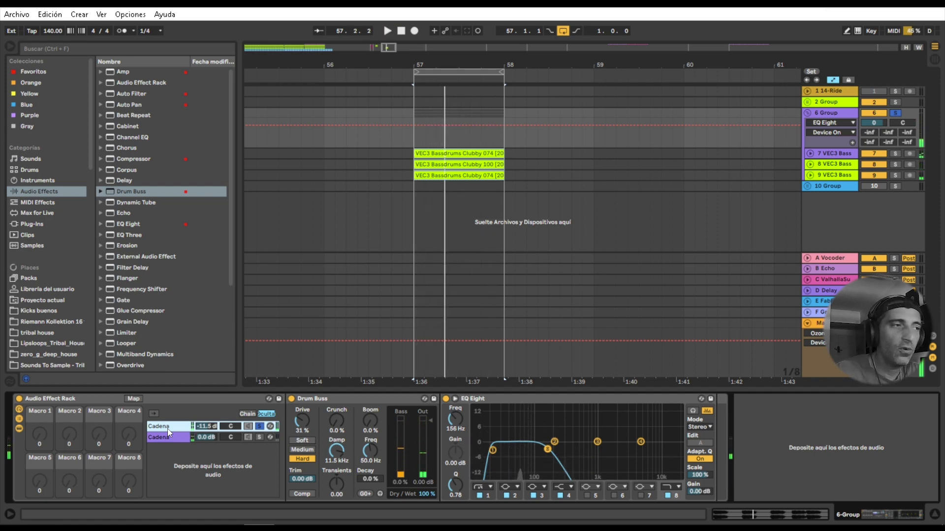
click(260, 438)
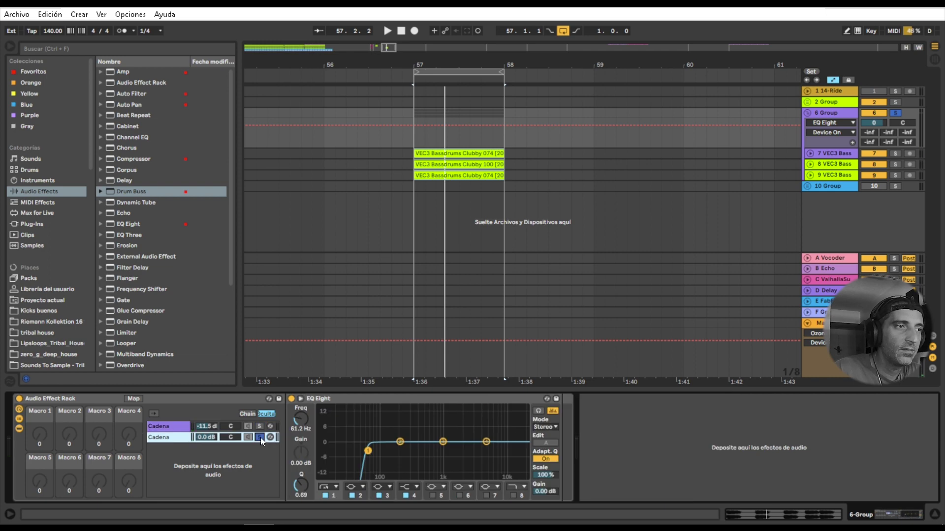
key(space)
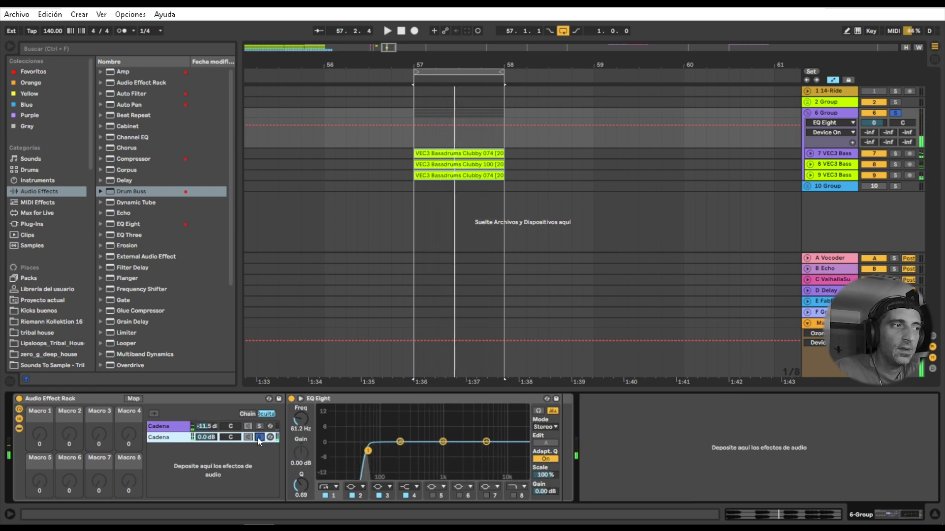
click(258, 438)
key(space)
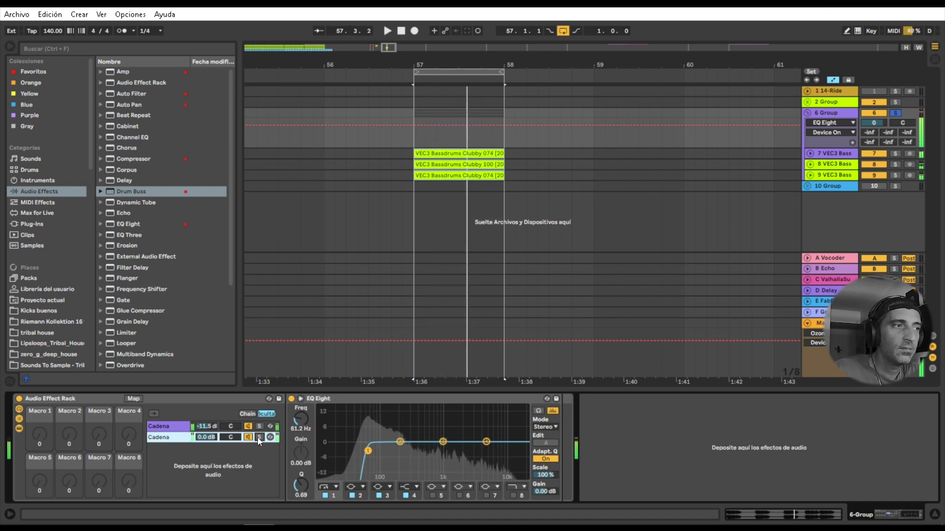
Review the devices in the rack's Drum Buss chain and in its second chain.
click(158, 424)
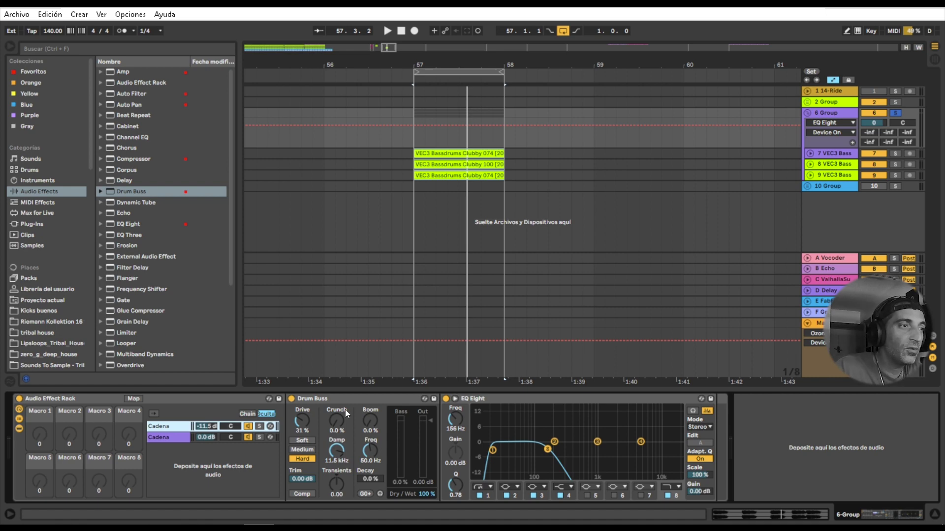
key(Up)
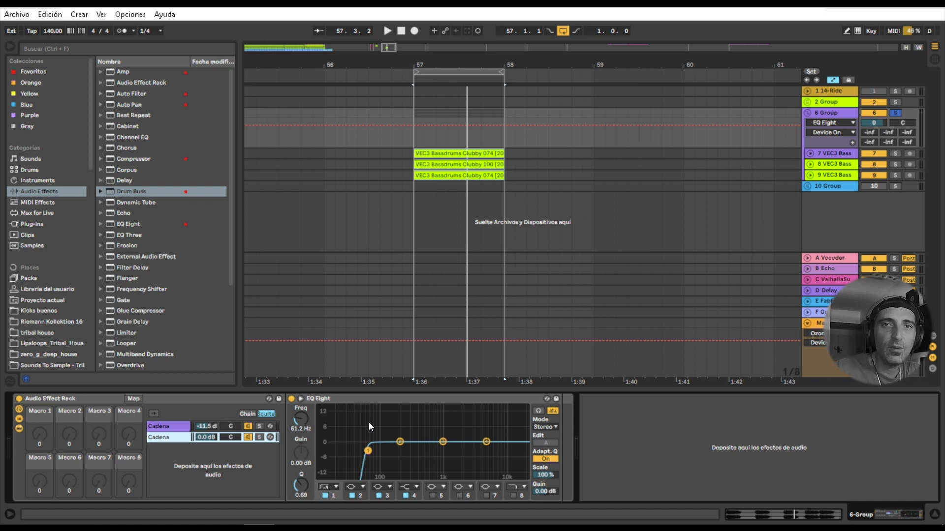
click(680, 400)
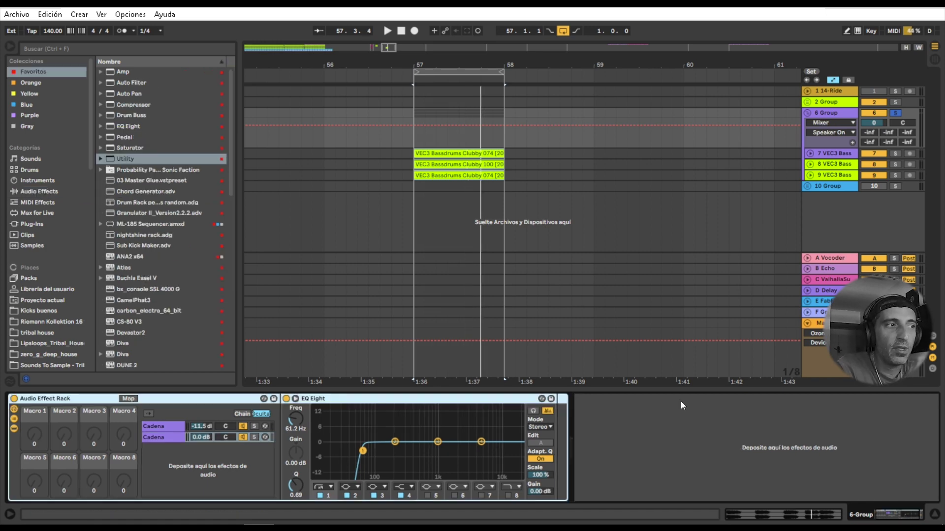